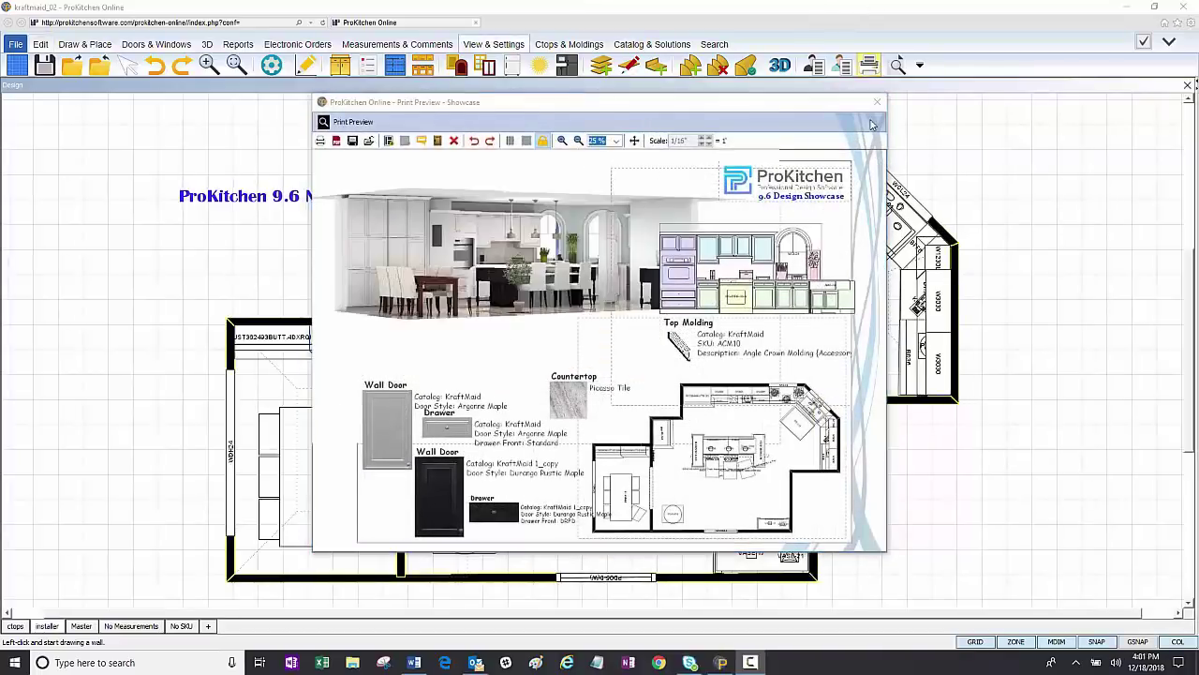
Close the Showcase print preview to return to the kitchen floor plan
click(872, 102)
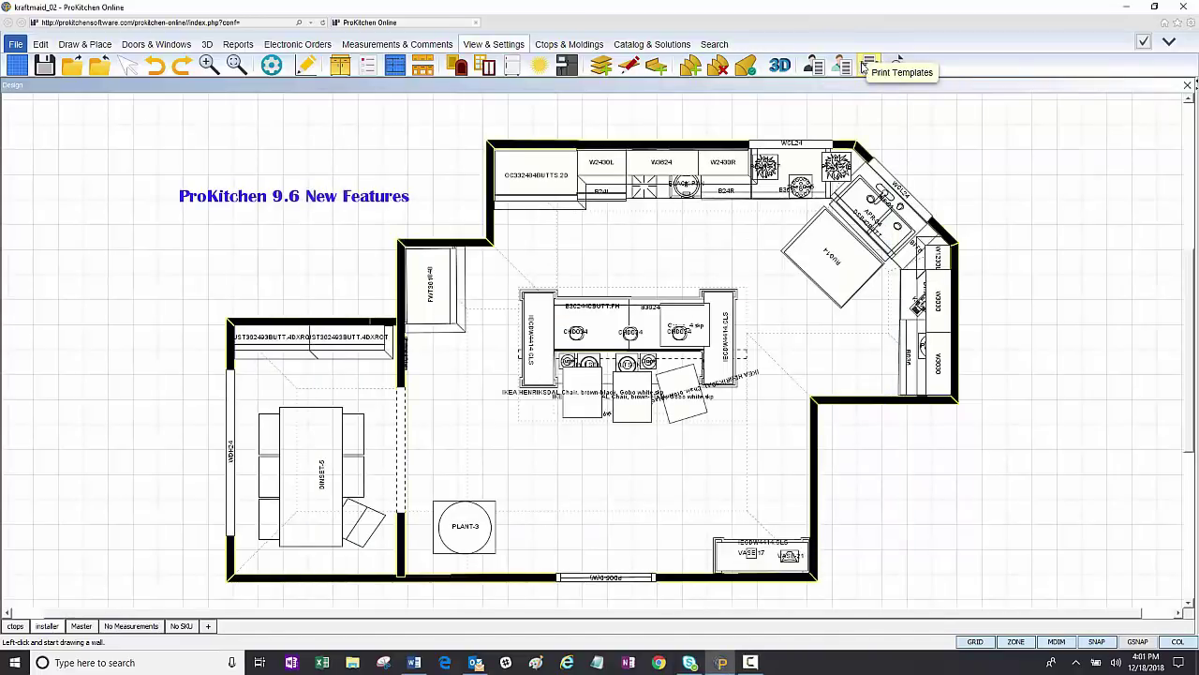
Create a new print template named demo
click(865, 68)
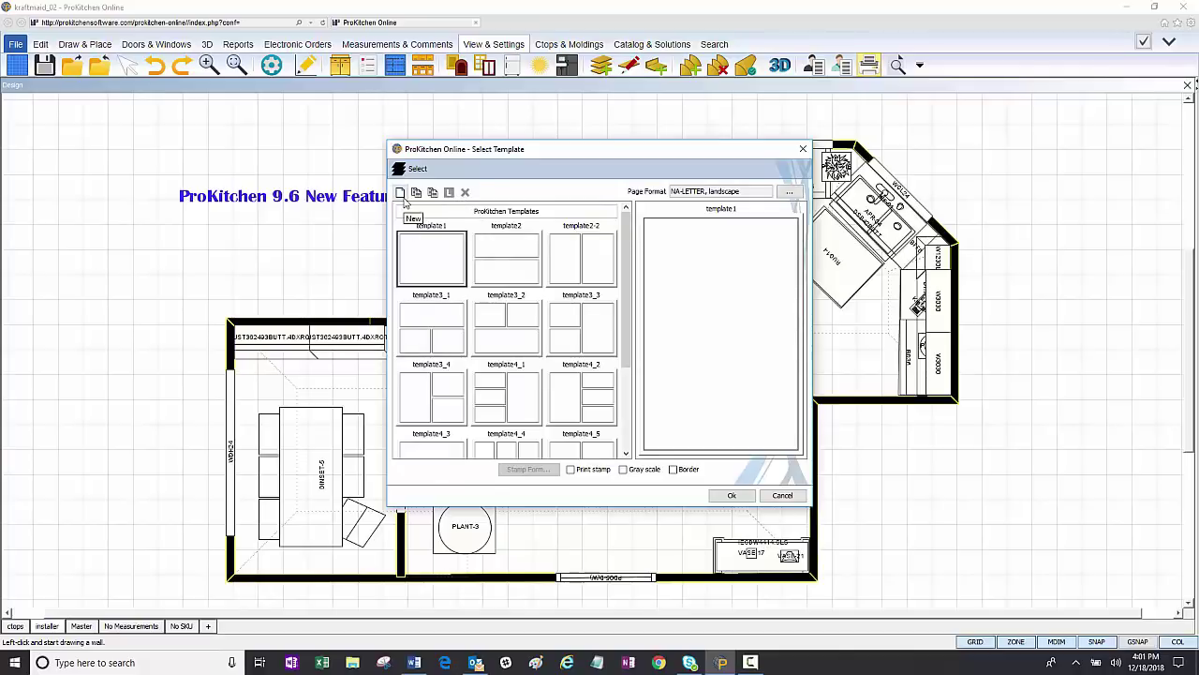
click(402, 195)
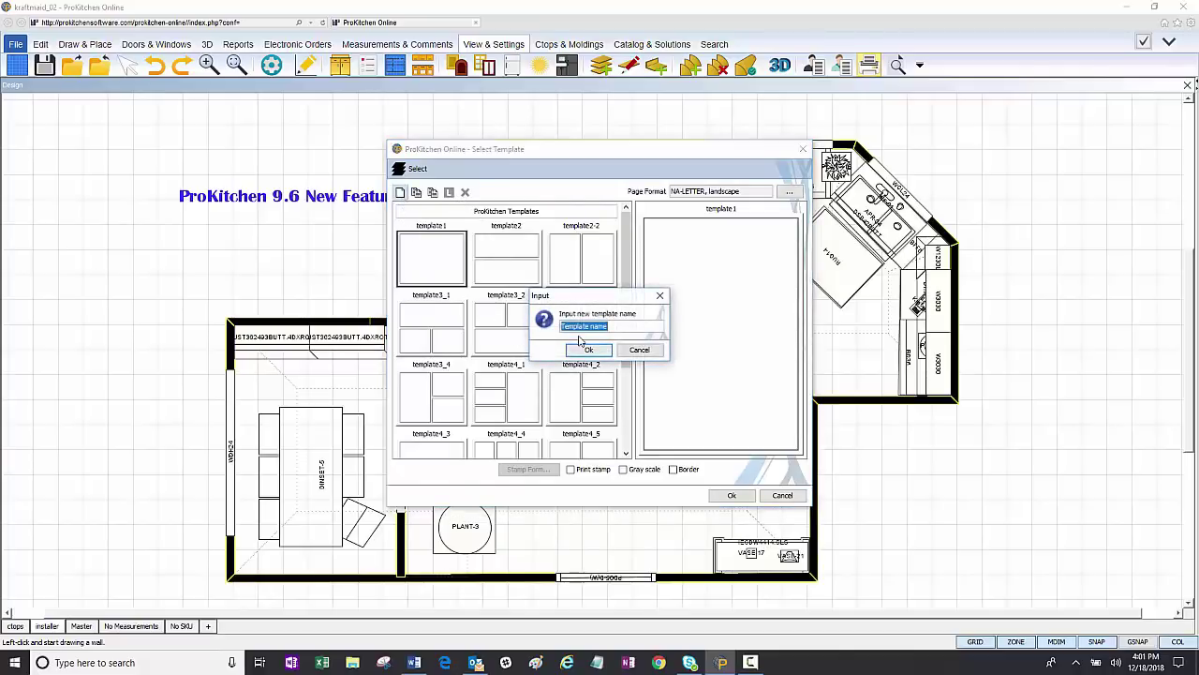
text(demo)
click(585, 349)
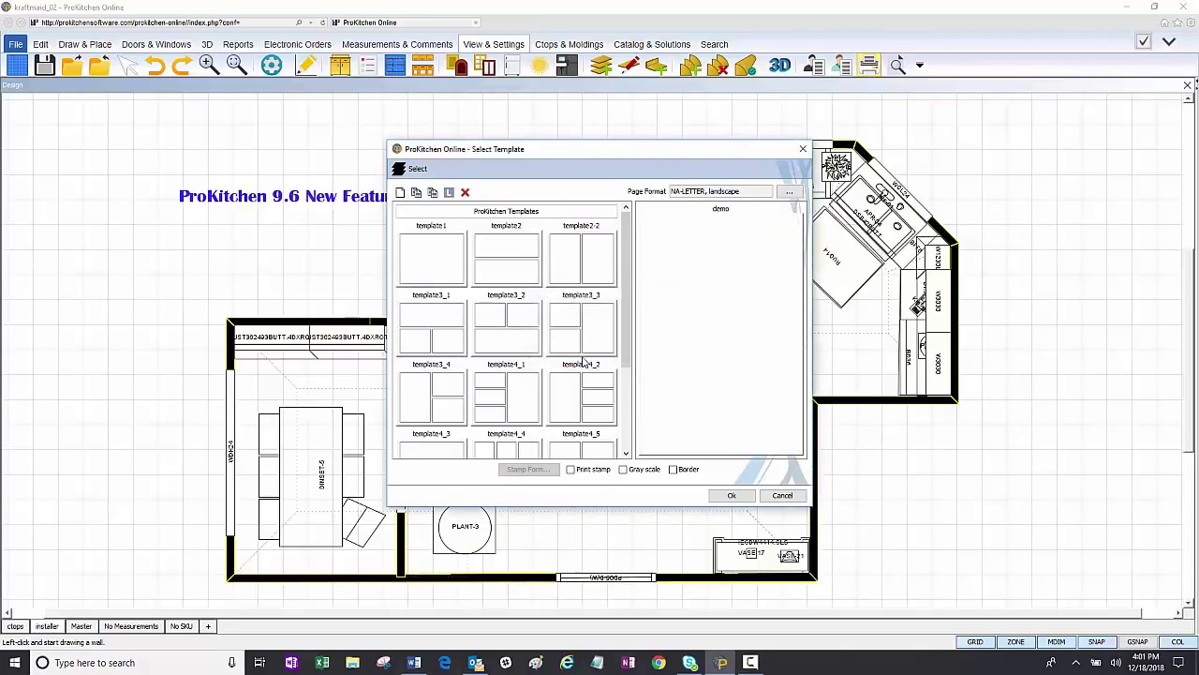
Try the print stamp, stamp form, gray scale and border options, leaving them all off
click(571, 469)
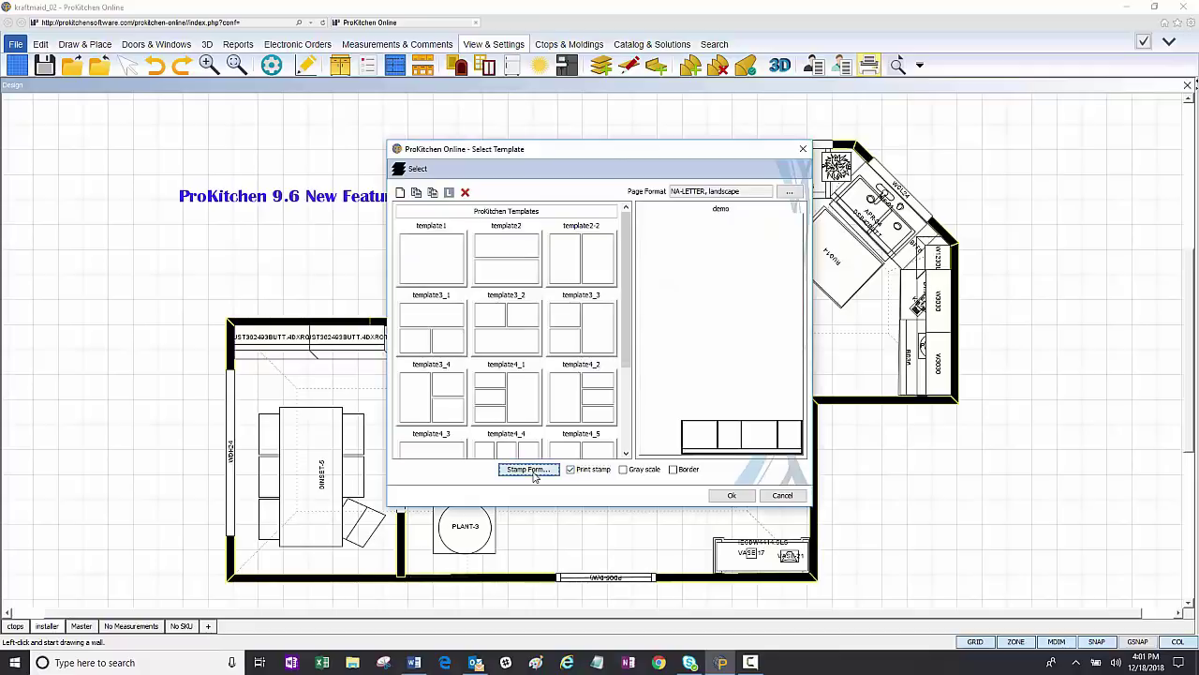
click(527, 468)
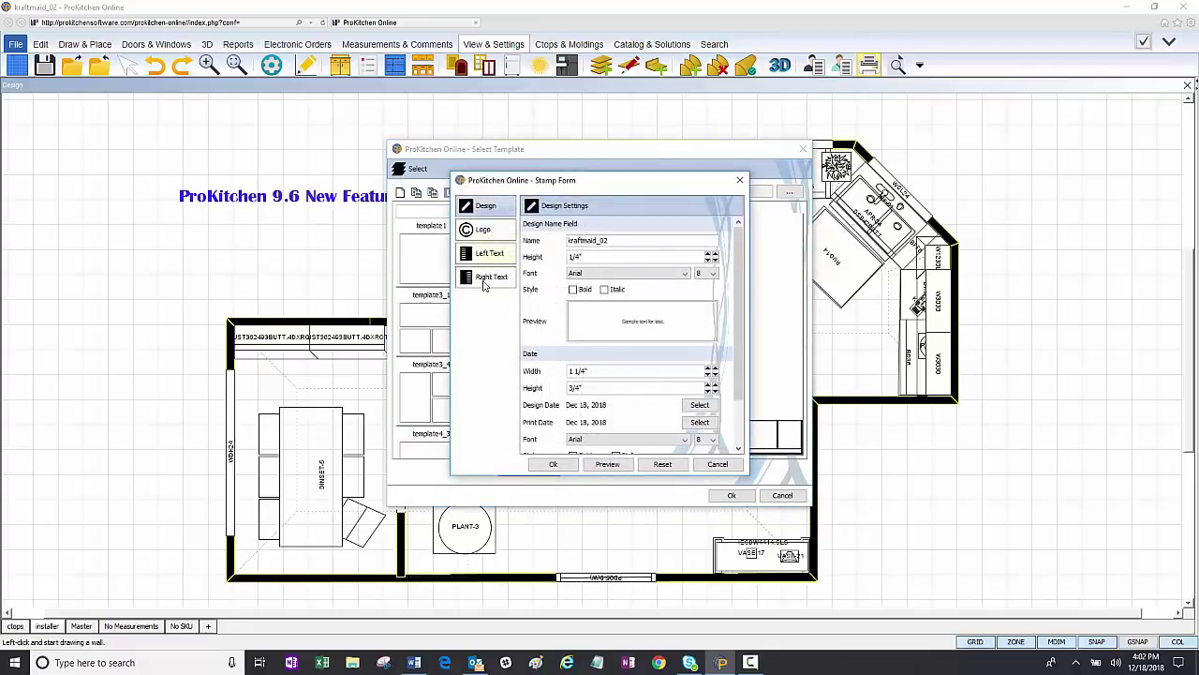
click(553, 464)
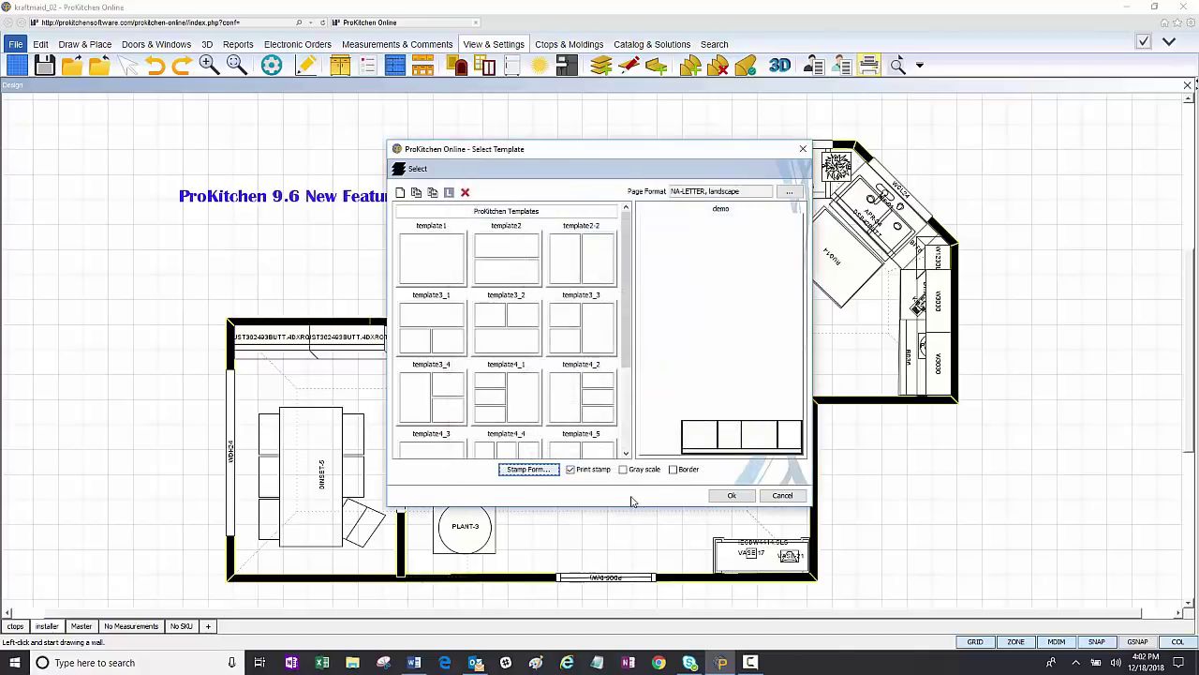
click(630, 470)
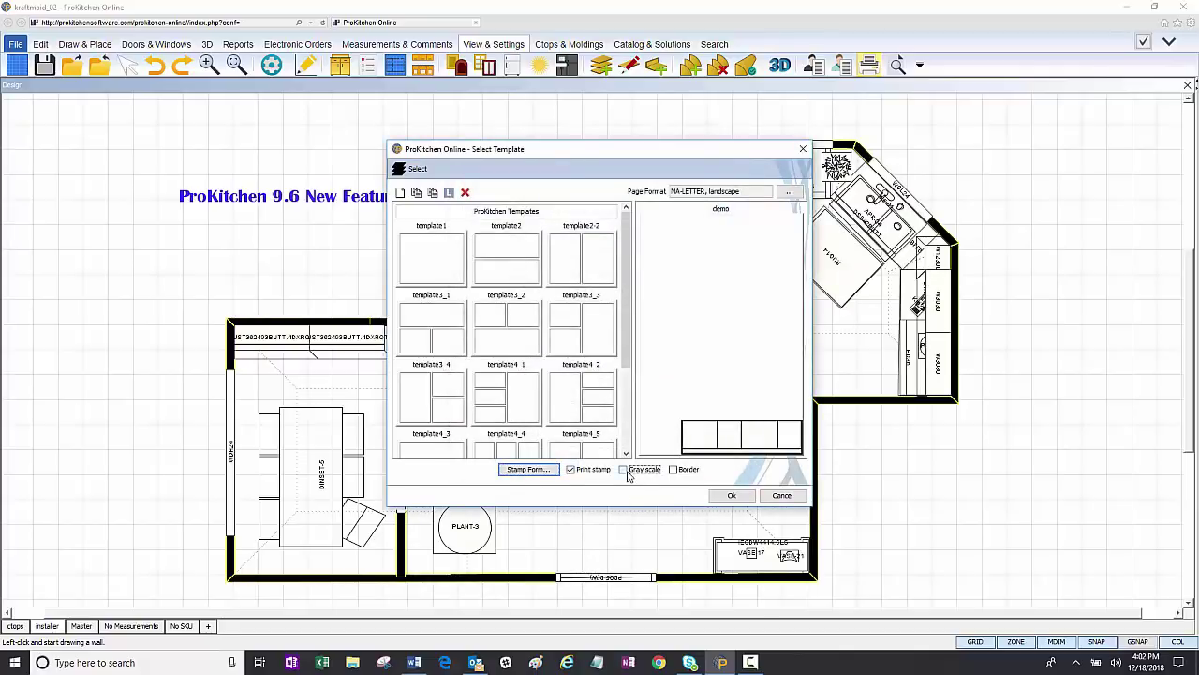
click(673, 470)
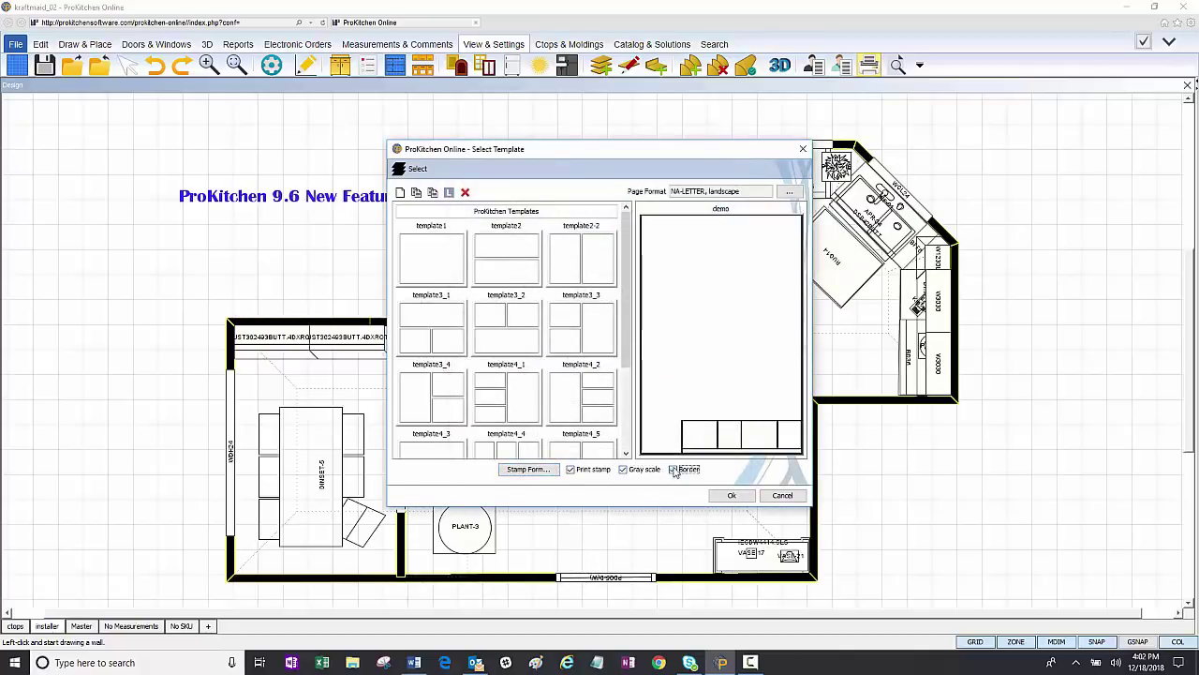
click(673, 470)
click(623, 469)
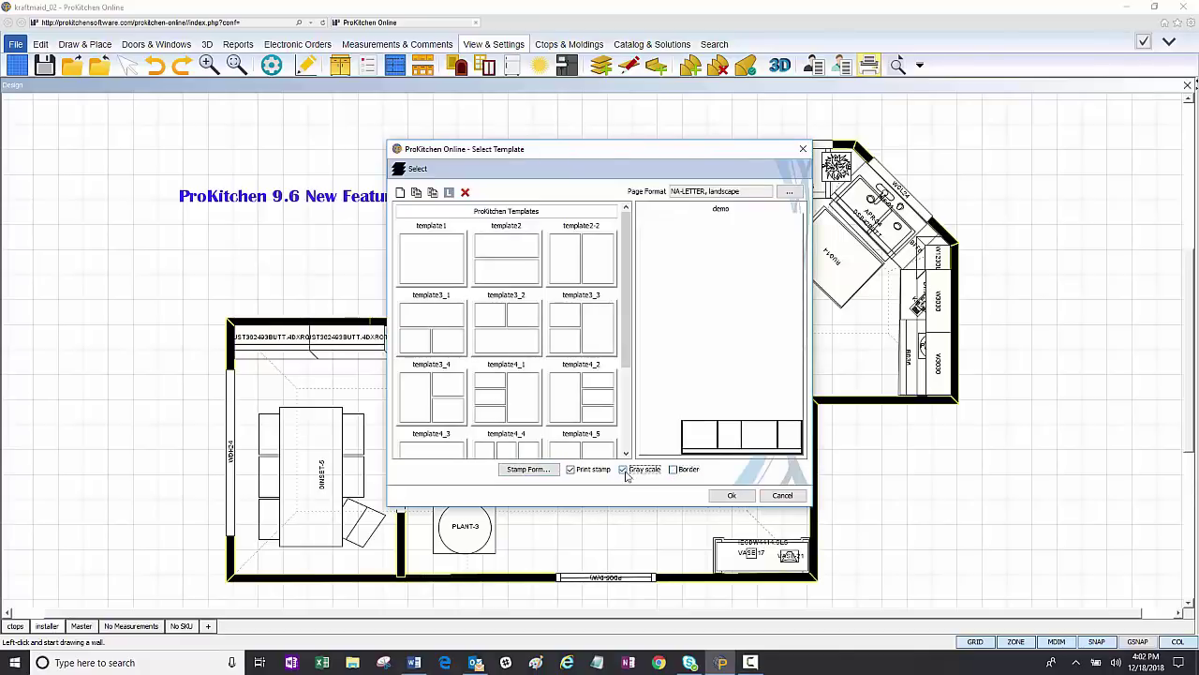
click(570, 469)
Open the demo template's print preview and set its zoom to 100 %
click(732, 496)
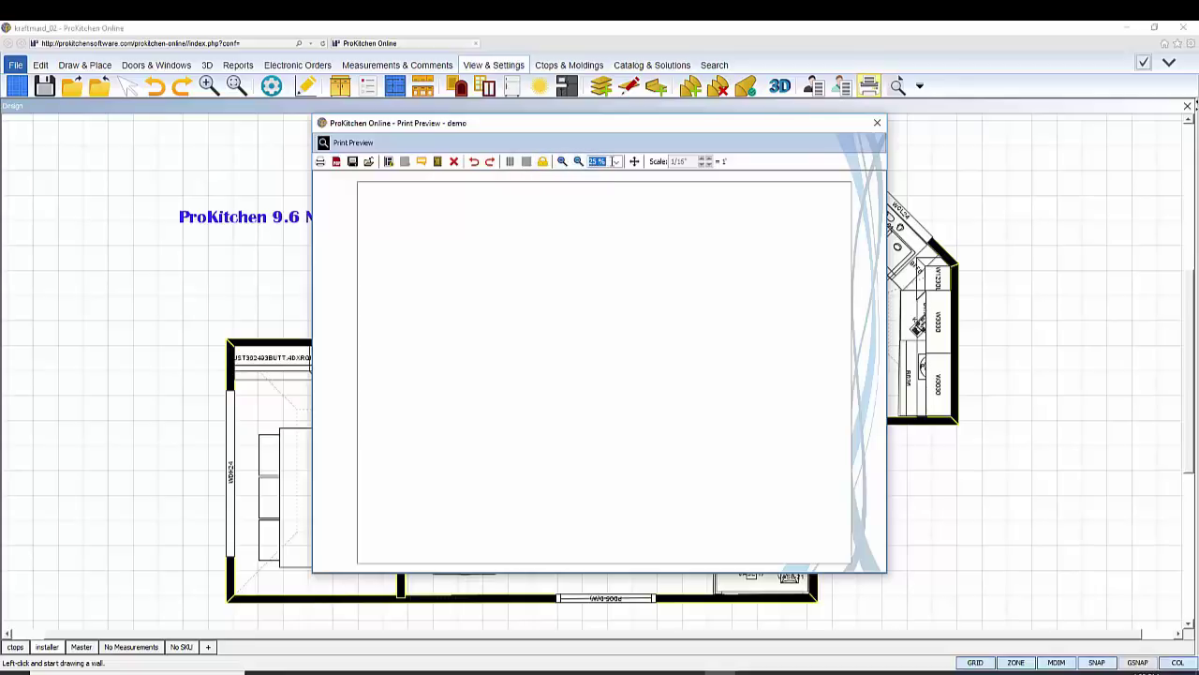
click(615, 162)
click(604, 197)
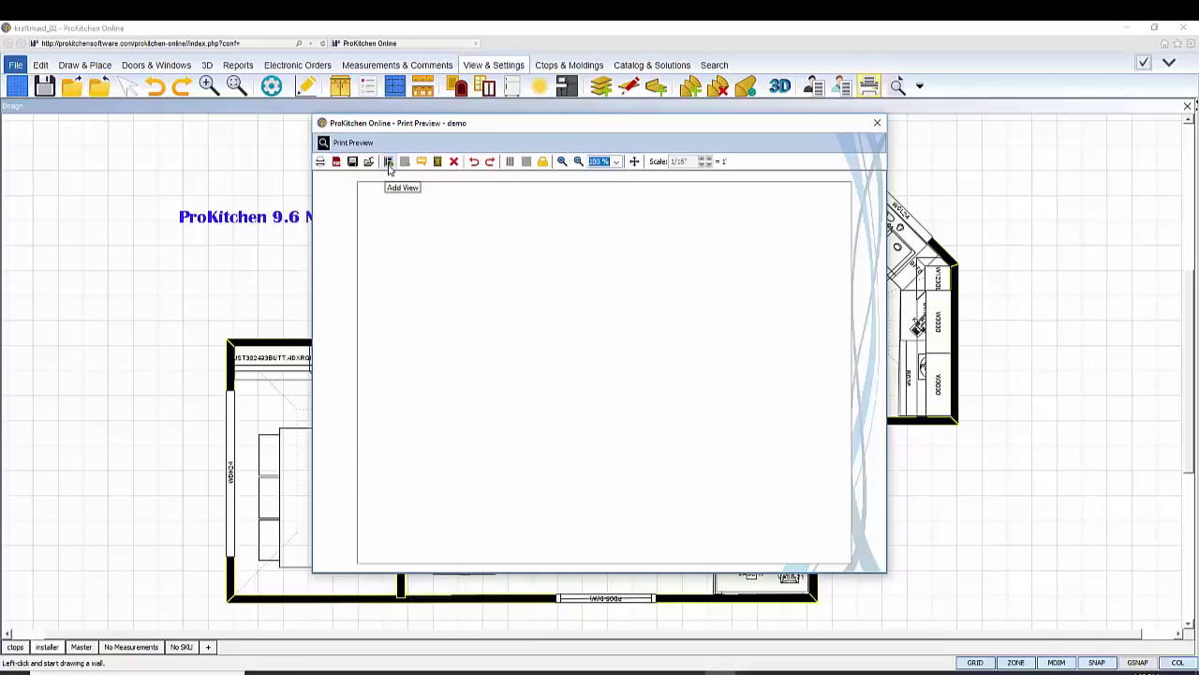
Add ProKitchen-Logo-Transparent.png as a custom image, sized into the page's top-right corner
click(384, 223)
drag(574, 357, 576, 360)
click(388, 161)
right_click(462, 319)
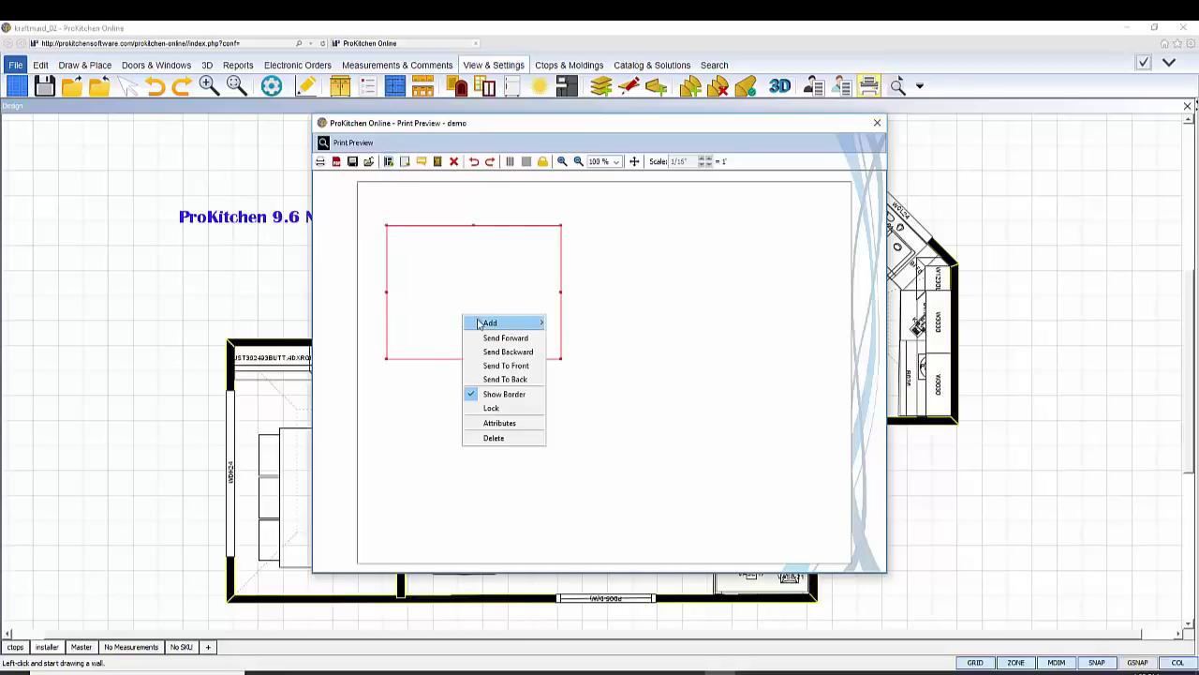
mouse_move(478, 322)
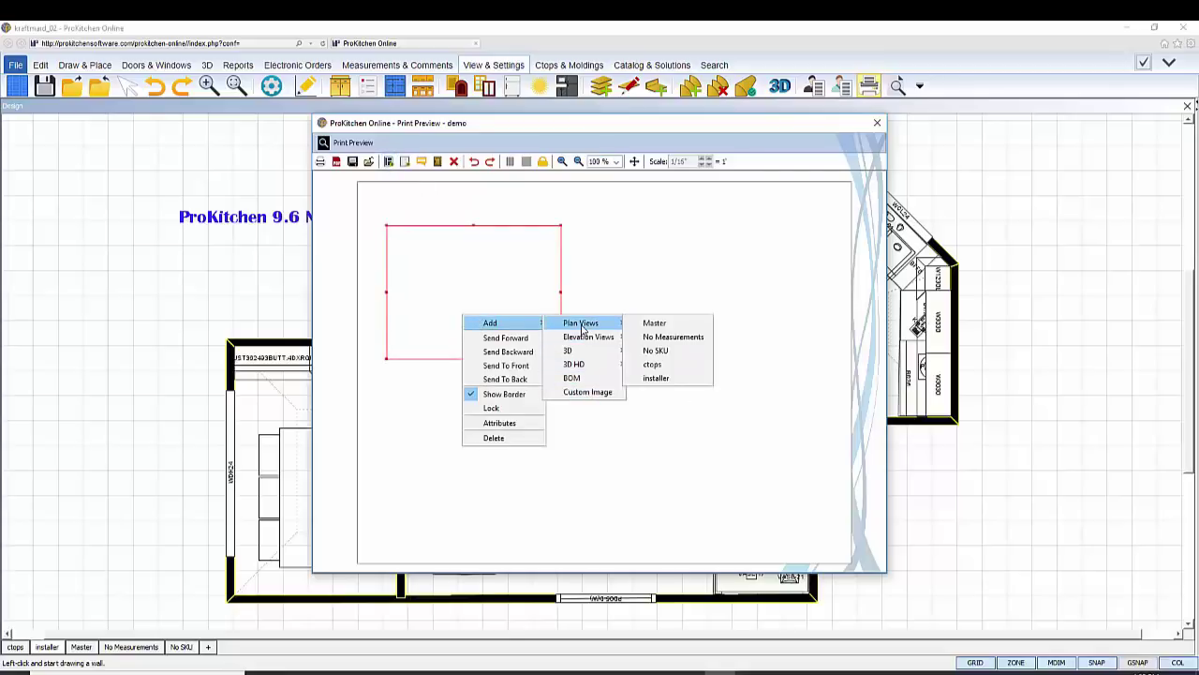
mouse_move(583, 353)
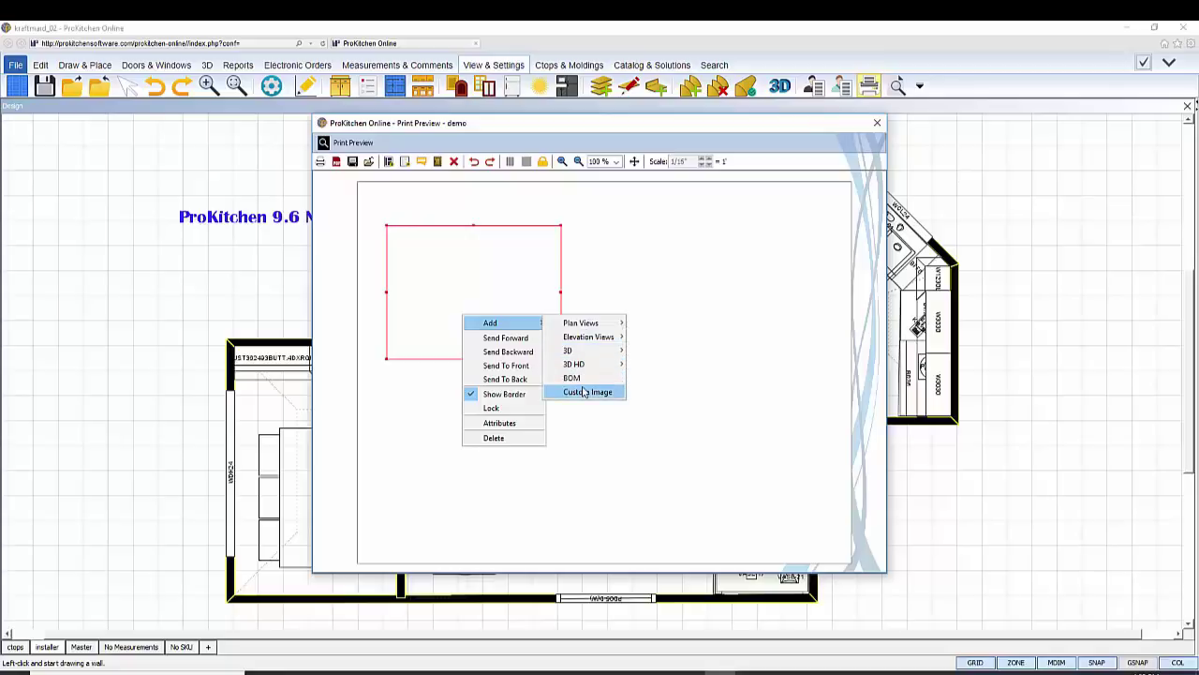
click(585, 392)
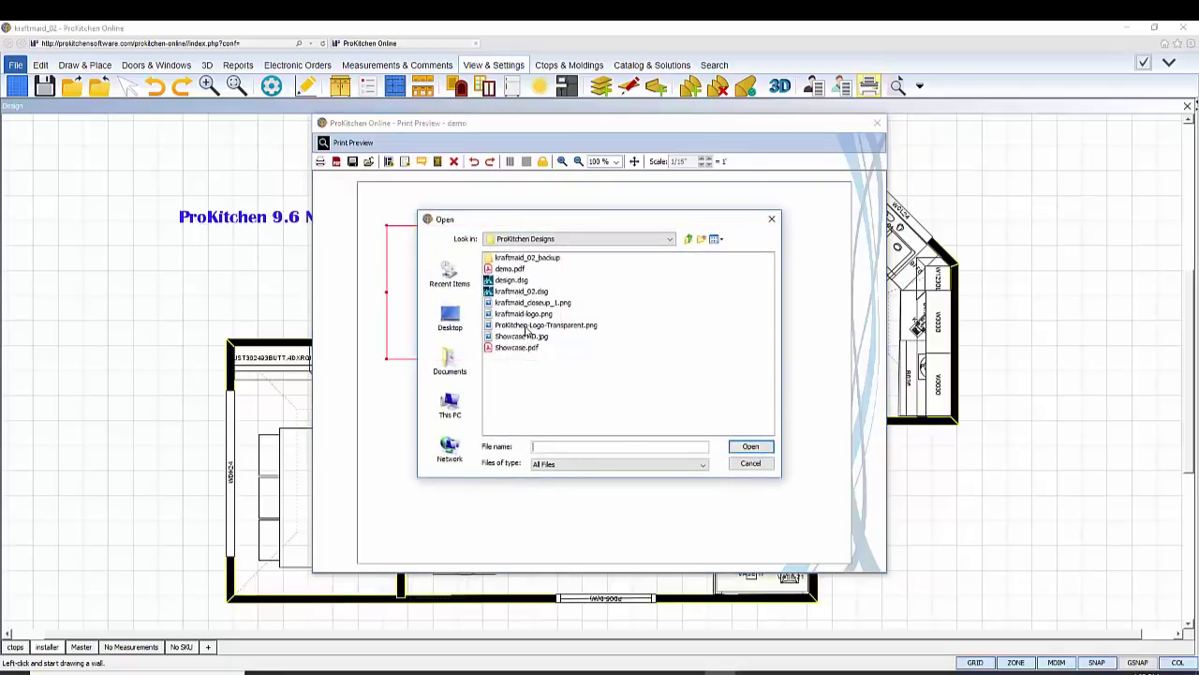
click(530, 326)
click(751, 446)
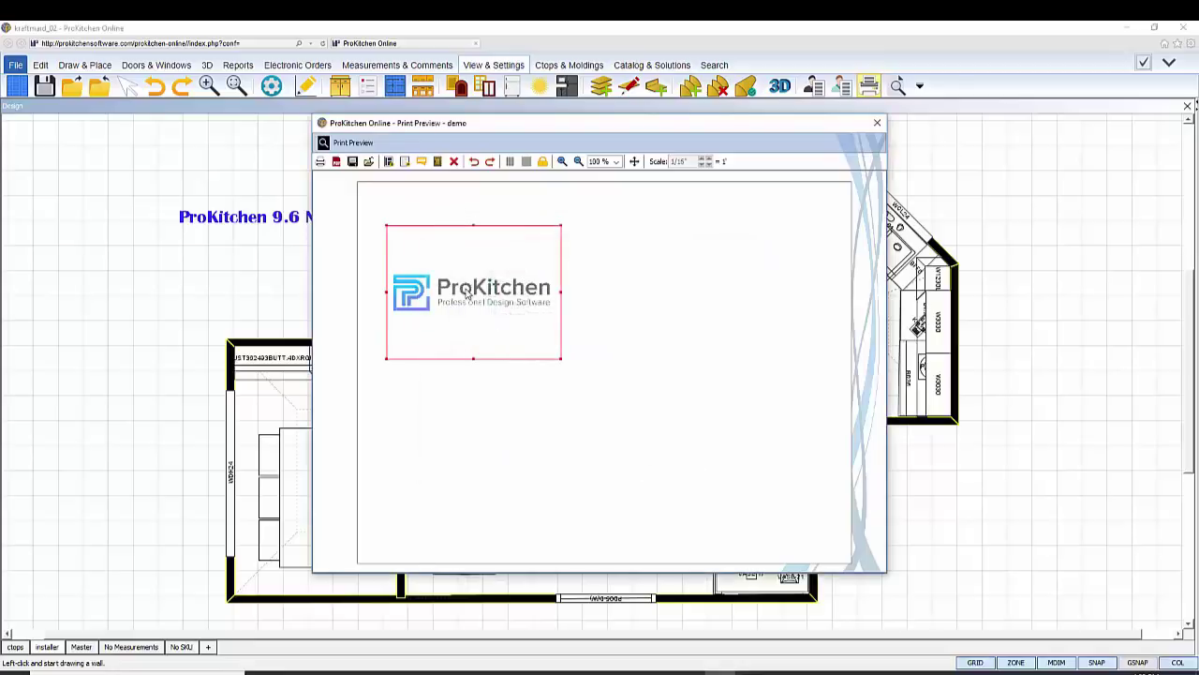
drag(466, 294, 717, 261)
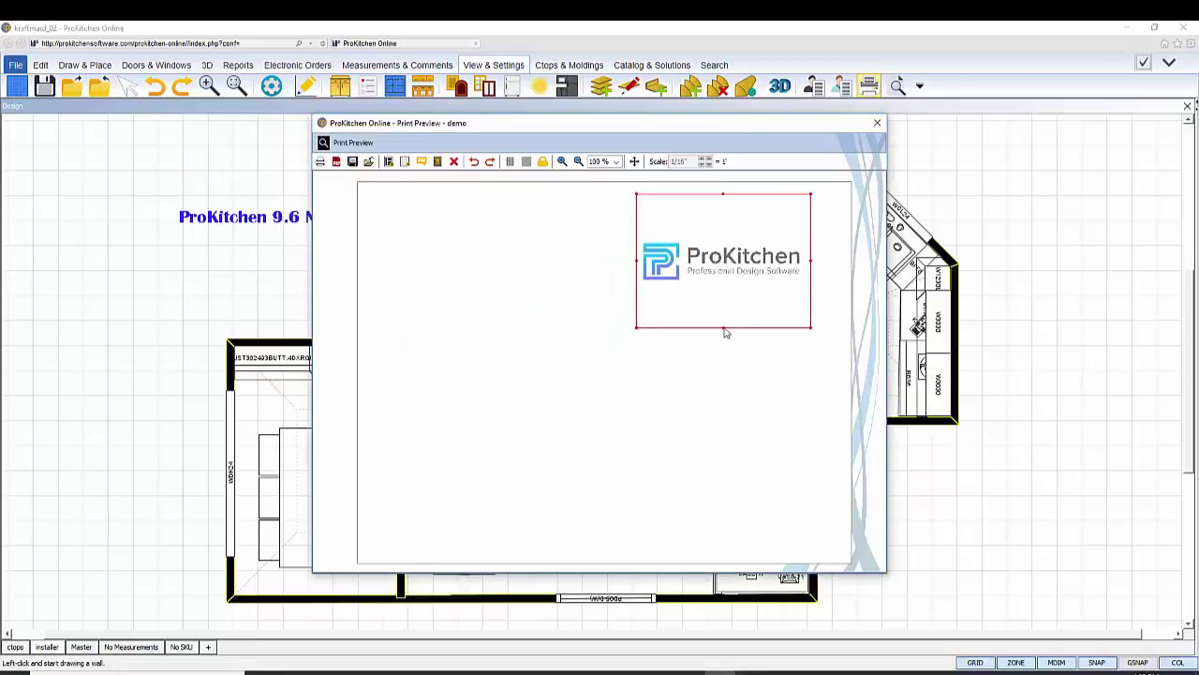
drag(724, 317, 721, 221)
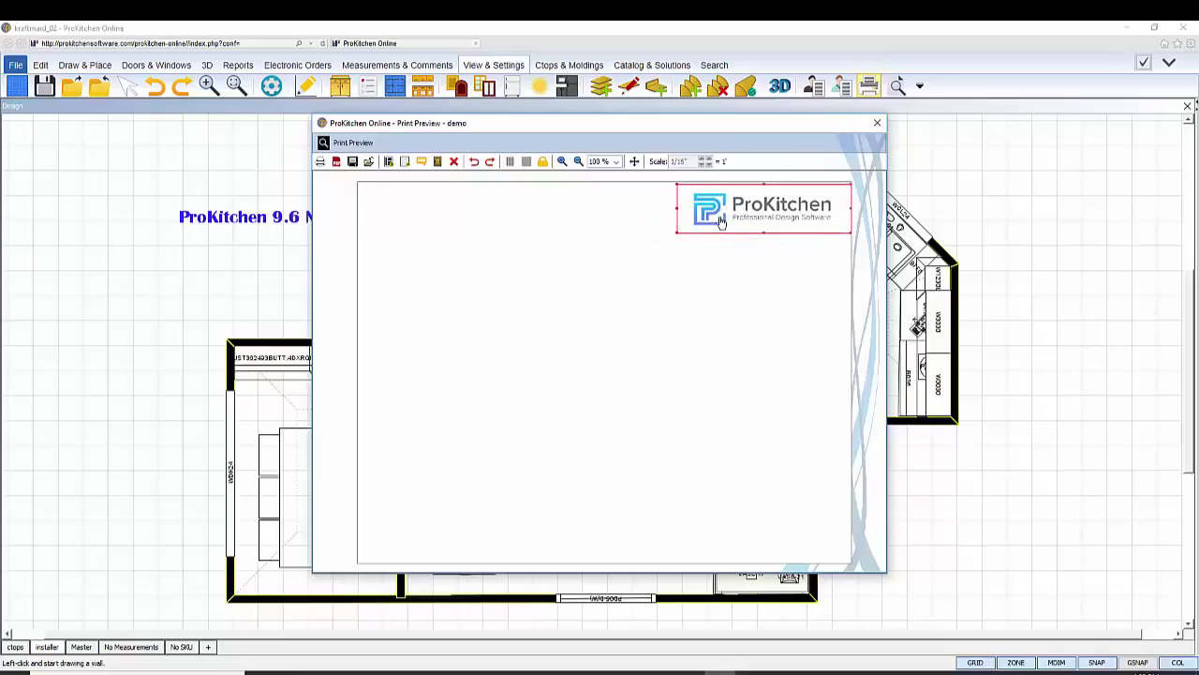
Place a text comment using the saved 'Design Showcase' text
click(427, 162)
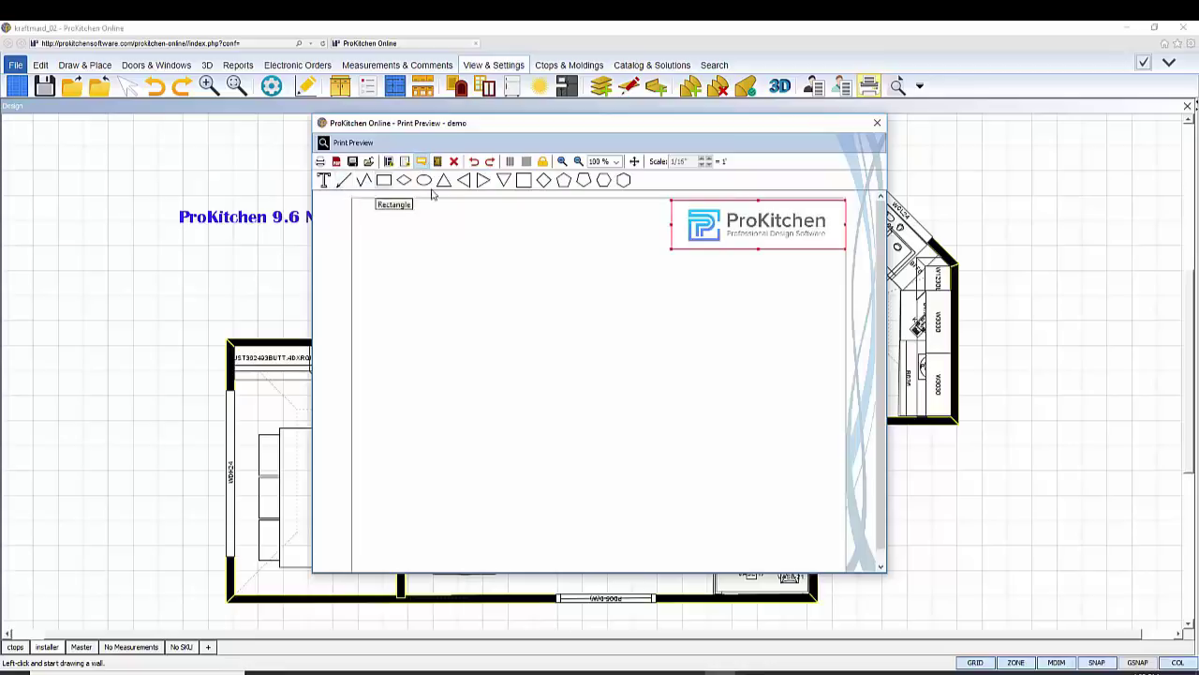
click(324, 180)
click(532, 302)
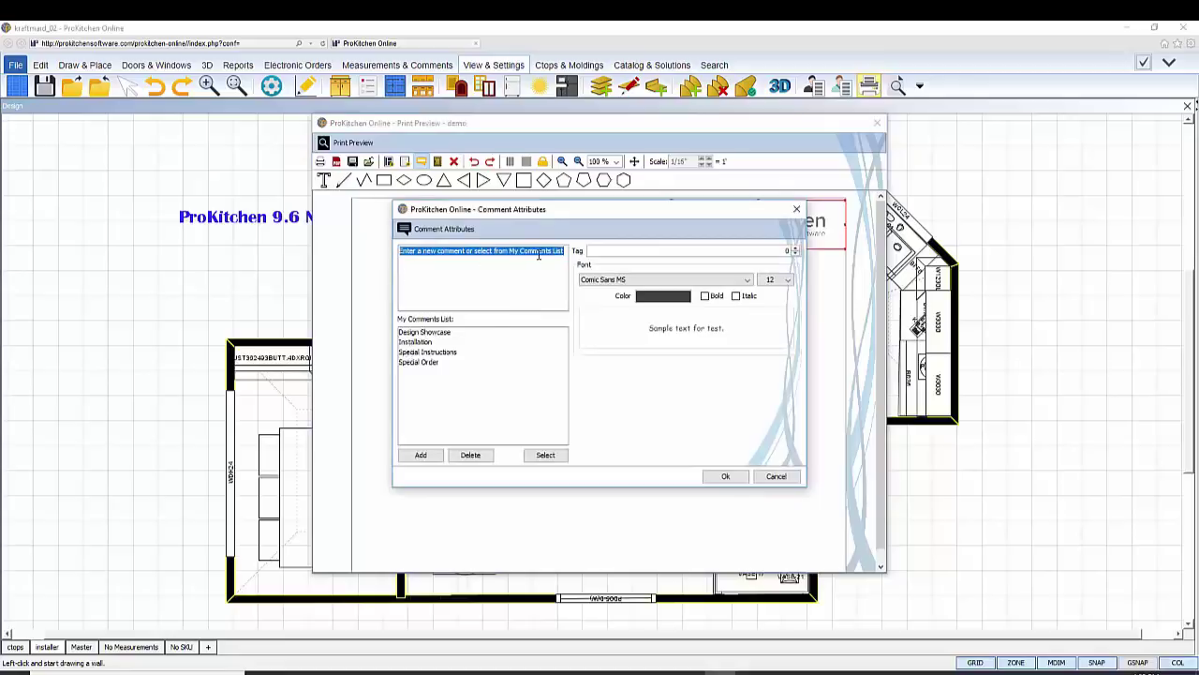
click(424, 332)
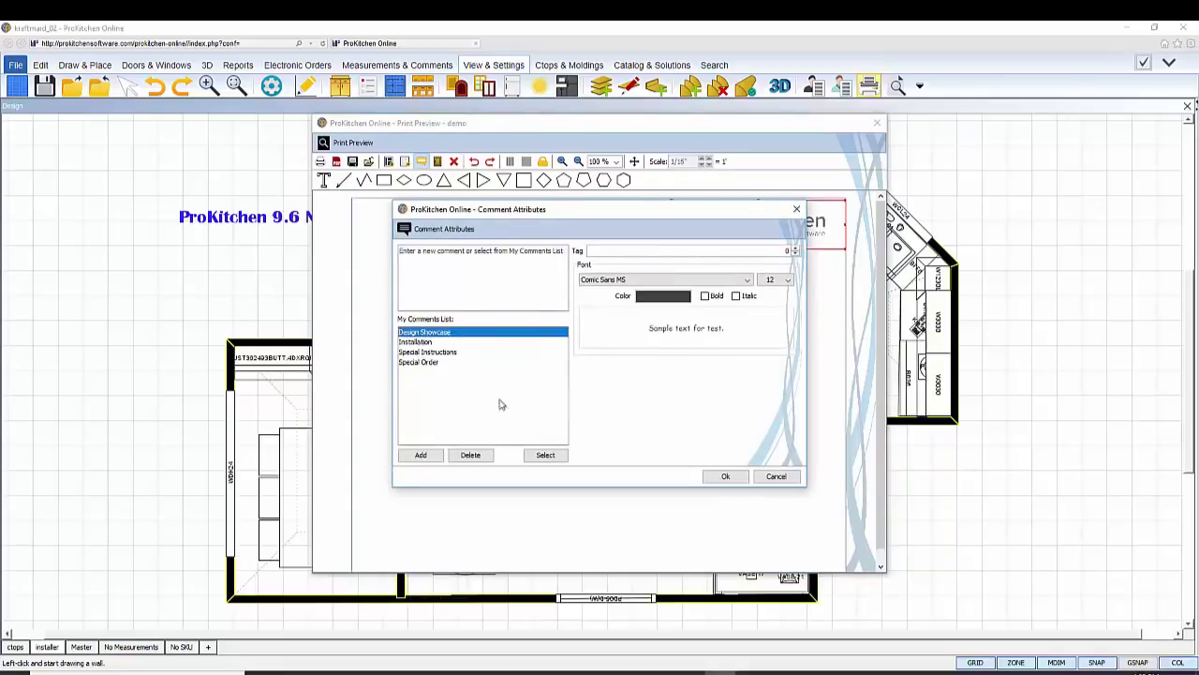
click(545, 455)
Format the caption as 14 pt bold italic dark blue Constantia and move it into the logo box
click(626, 279)
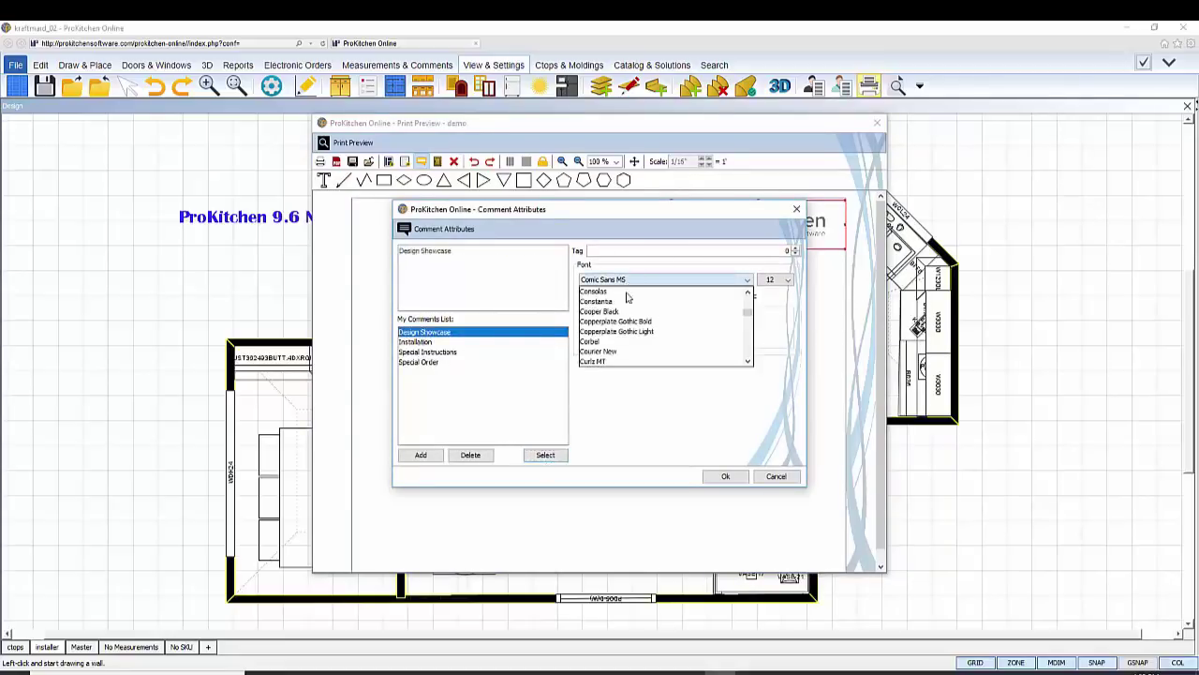
click(624, 301)
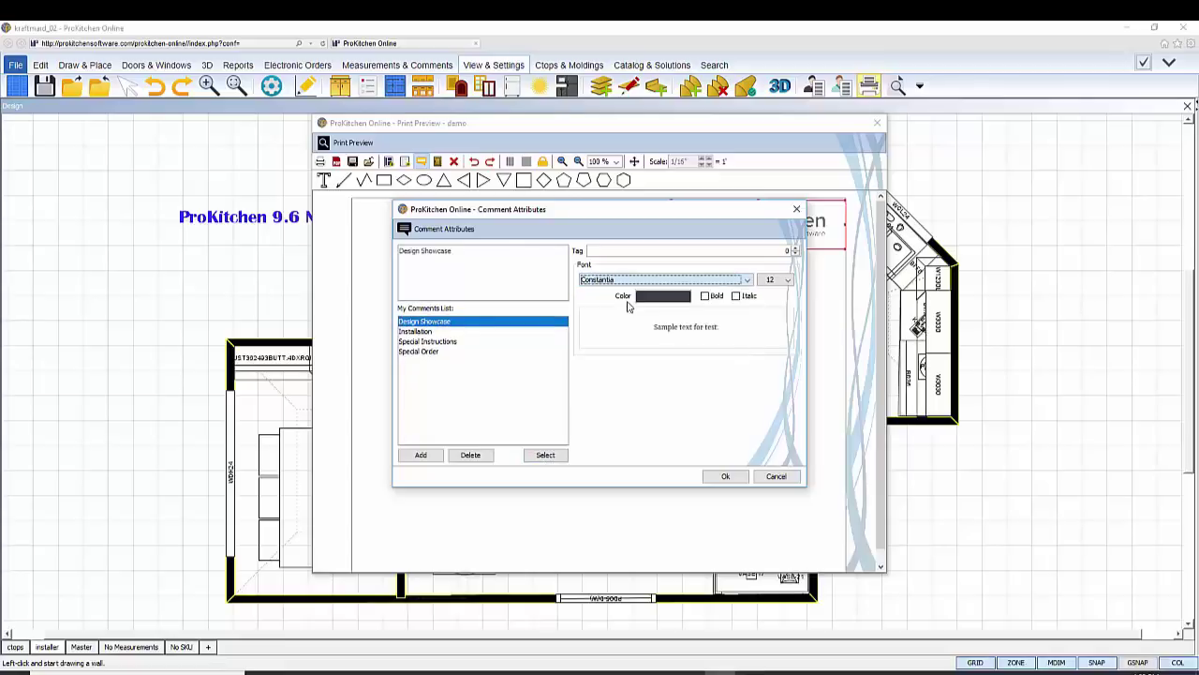
click(773, 281)
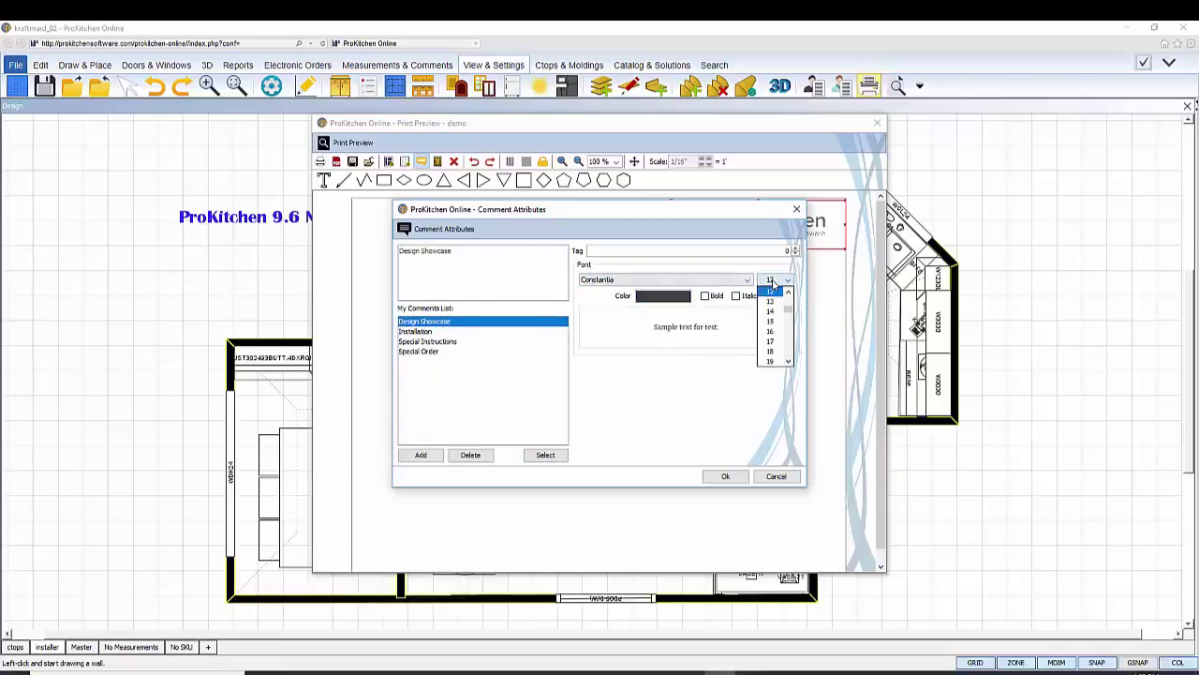
click(772, 320)
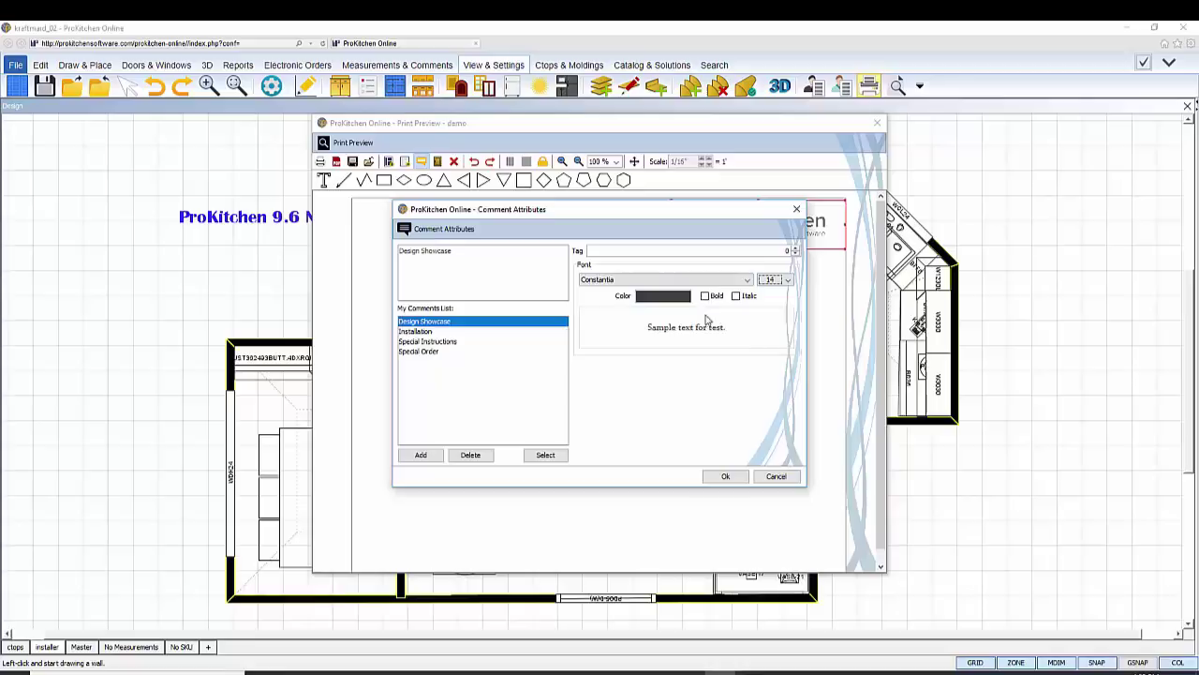
click(662, 296)
click(509, 342)
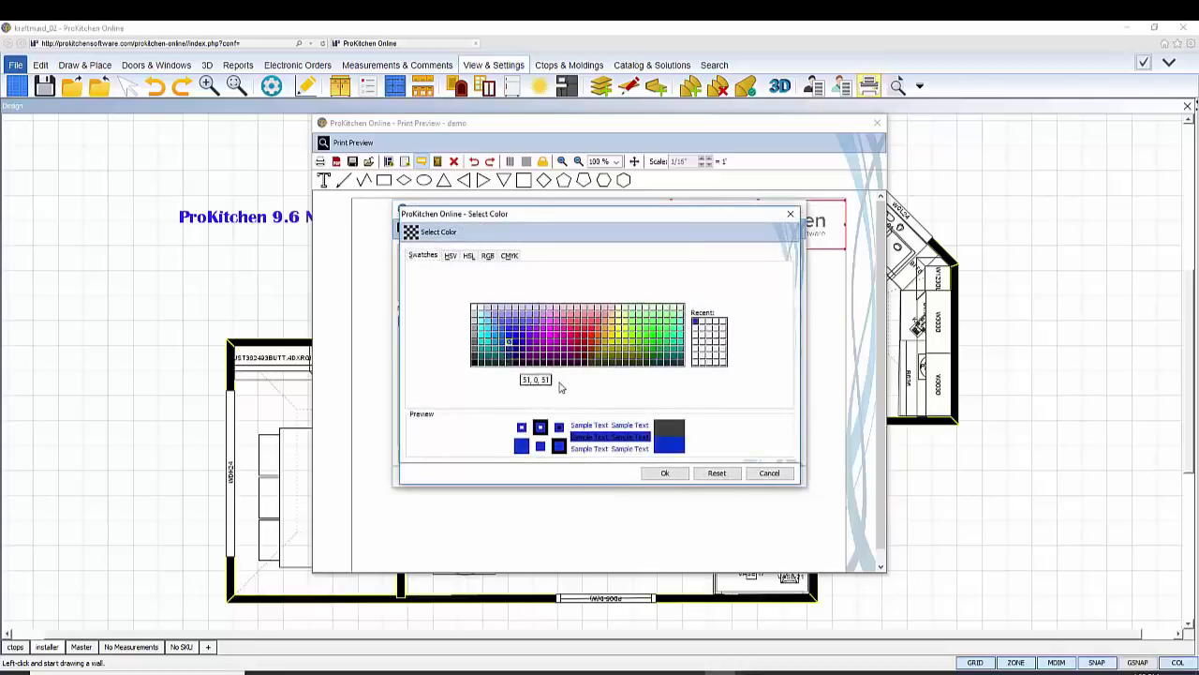
click(664, 473)
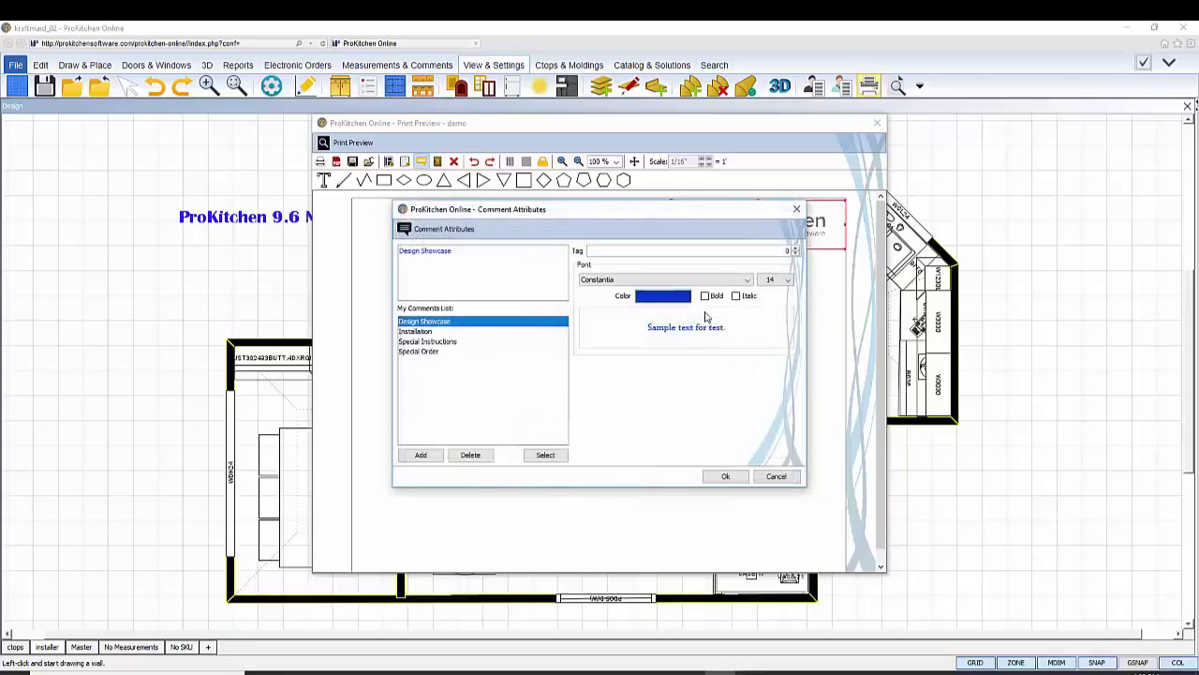
click(705, 296)
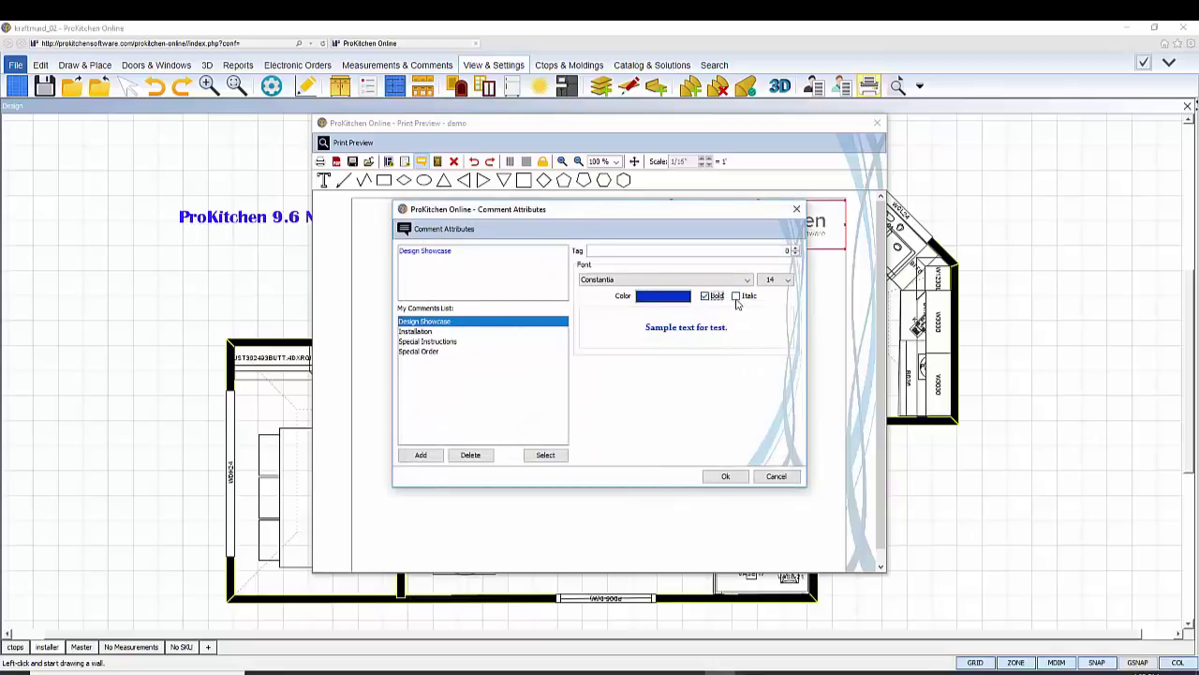
click(736, 297)
click(723, 476)
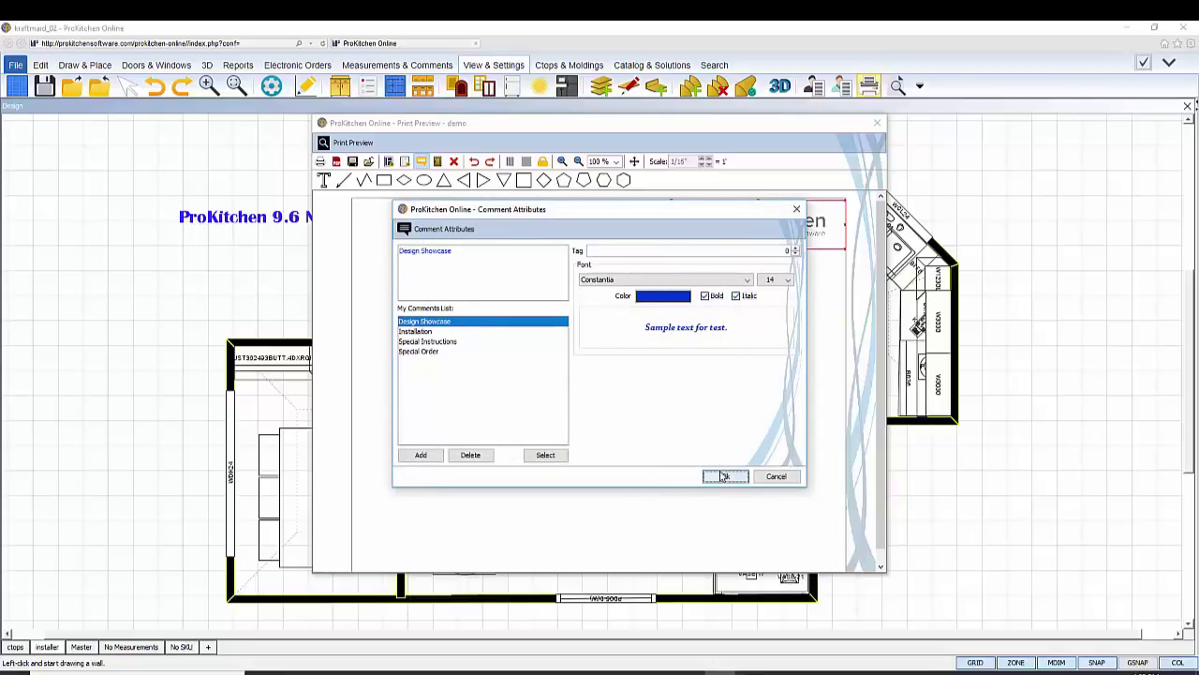
drag(541, 310, 770, 248)
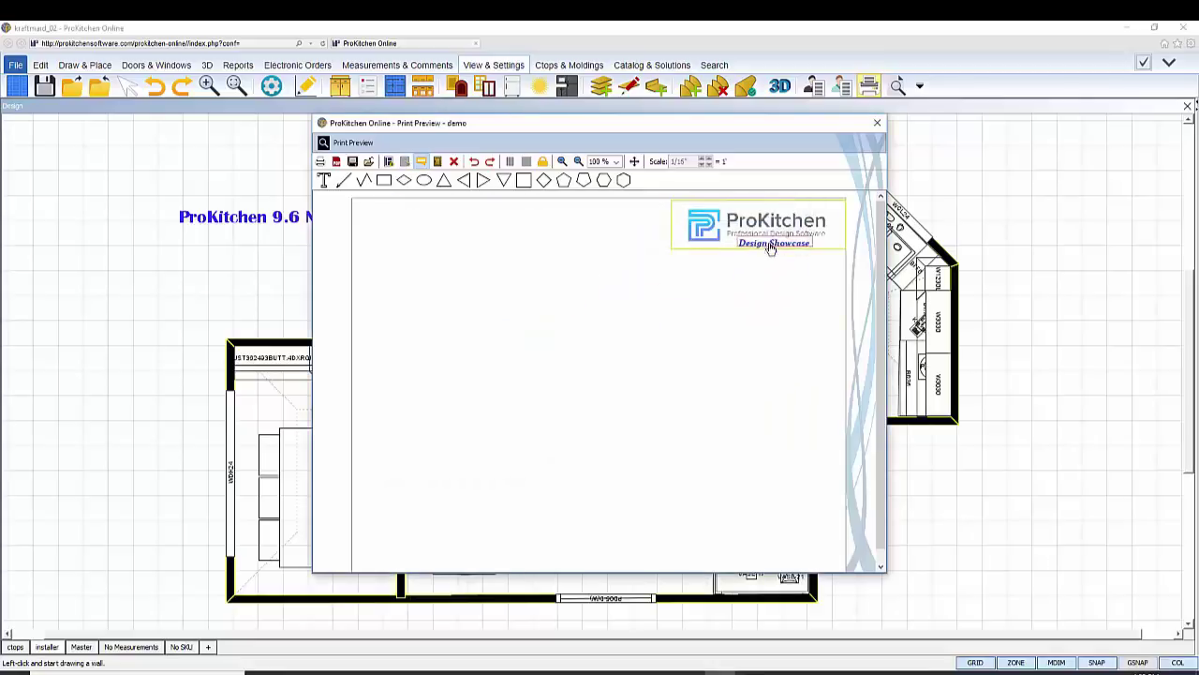
click(389, 162)
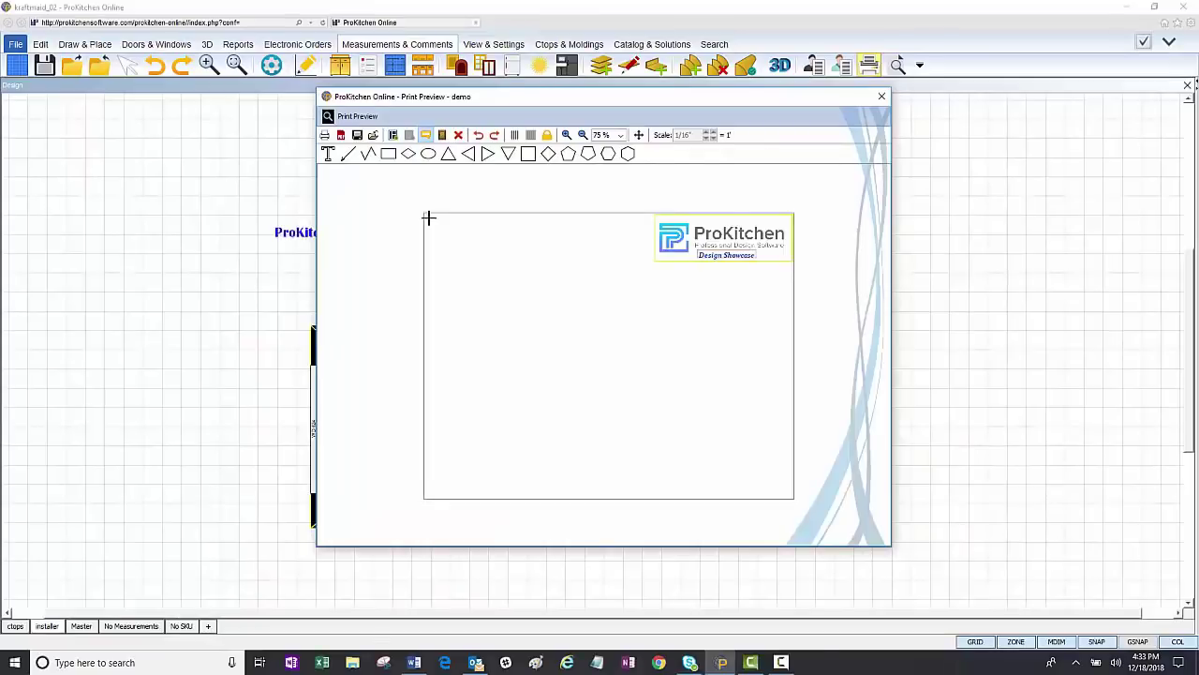
Draw a top-left frame and fill it with the 3D HD Front View of Wall 2
drag(428, 217, 650, 375)
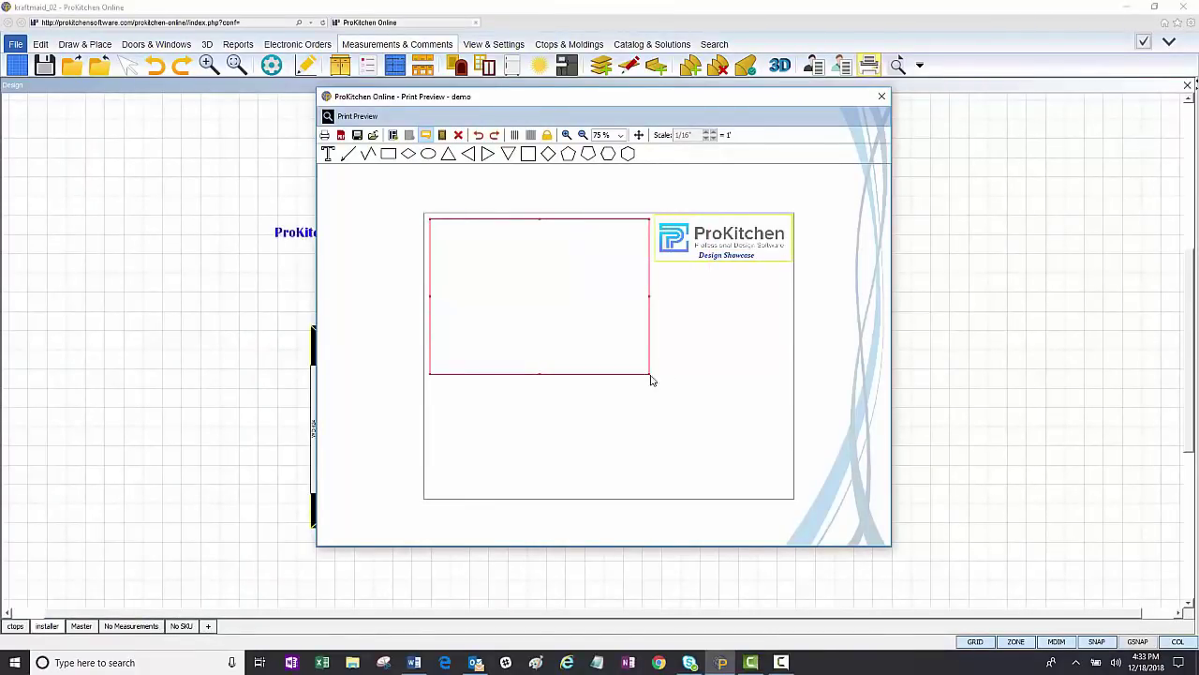
right_click(554, 285)
mouse_move(579, 289)
mouse_move(664, 335)
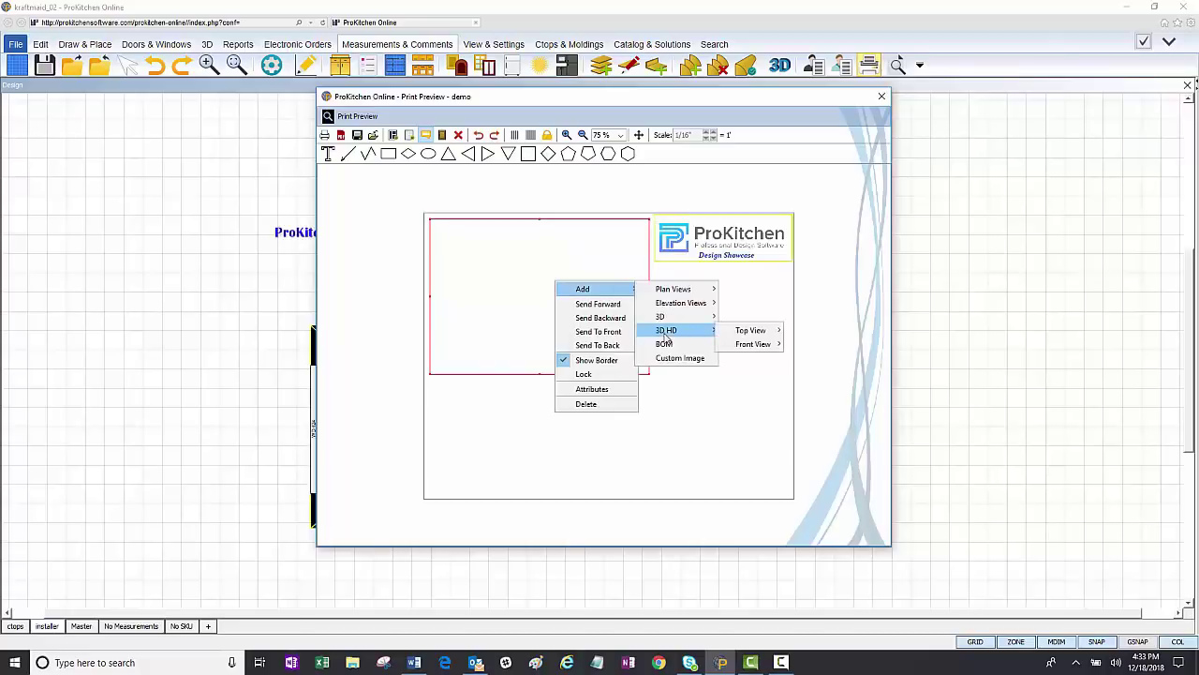
mouse_move(764, 344)
mouse_move(806, 347)
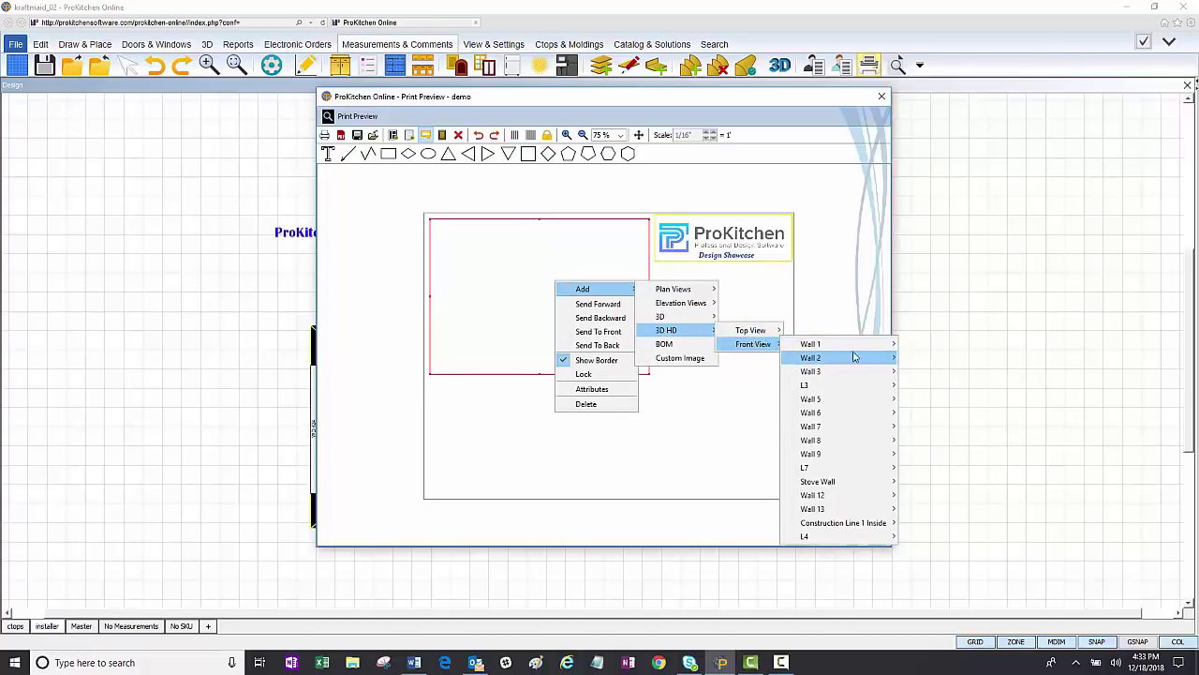
mouse_move(854, 357)
click(918, 371)
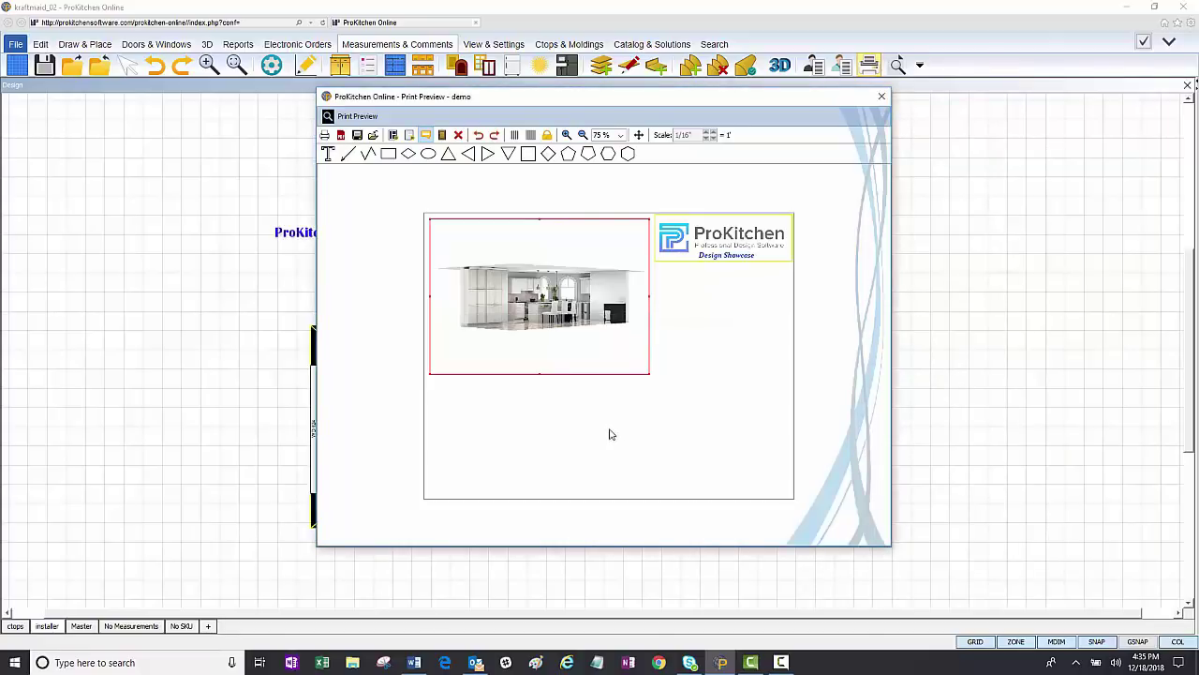
Scale the kitchen rendering to the maximum size of its frame
right_click(506, 323)
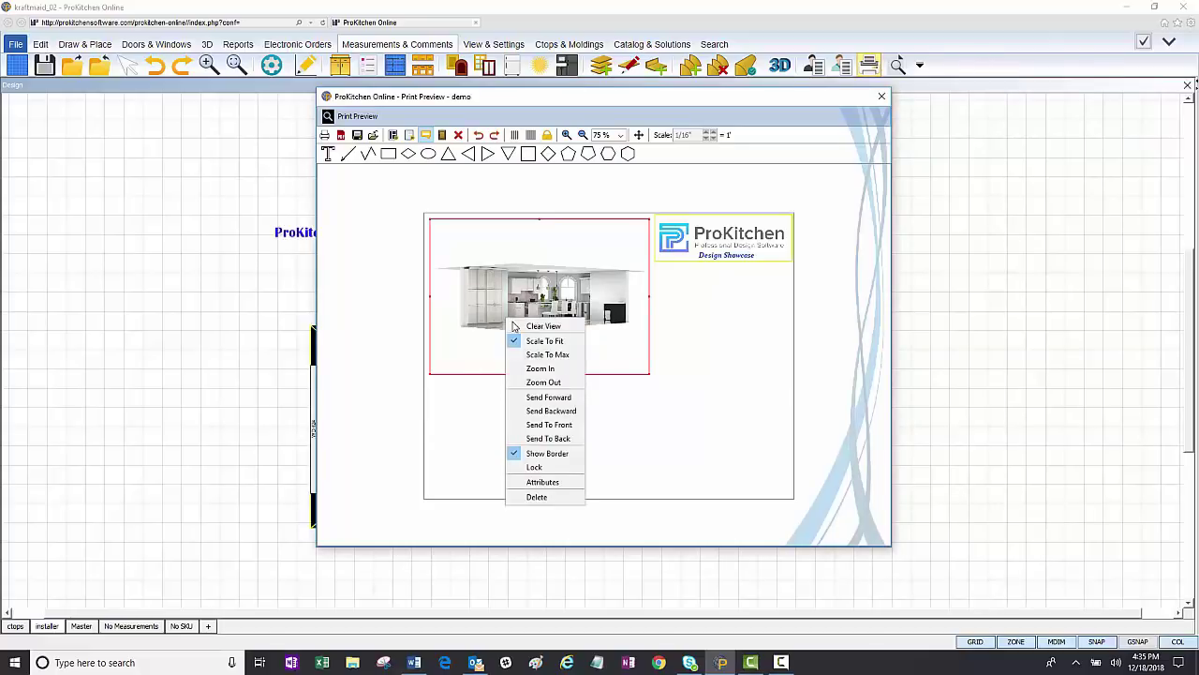
click(548, 355)
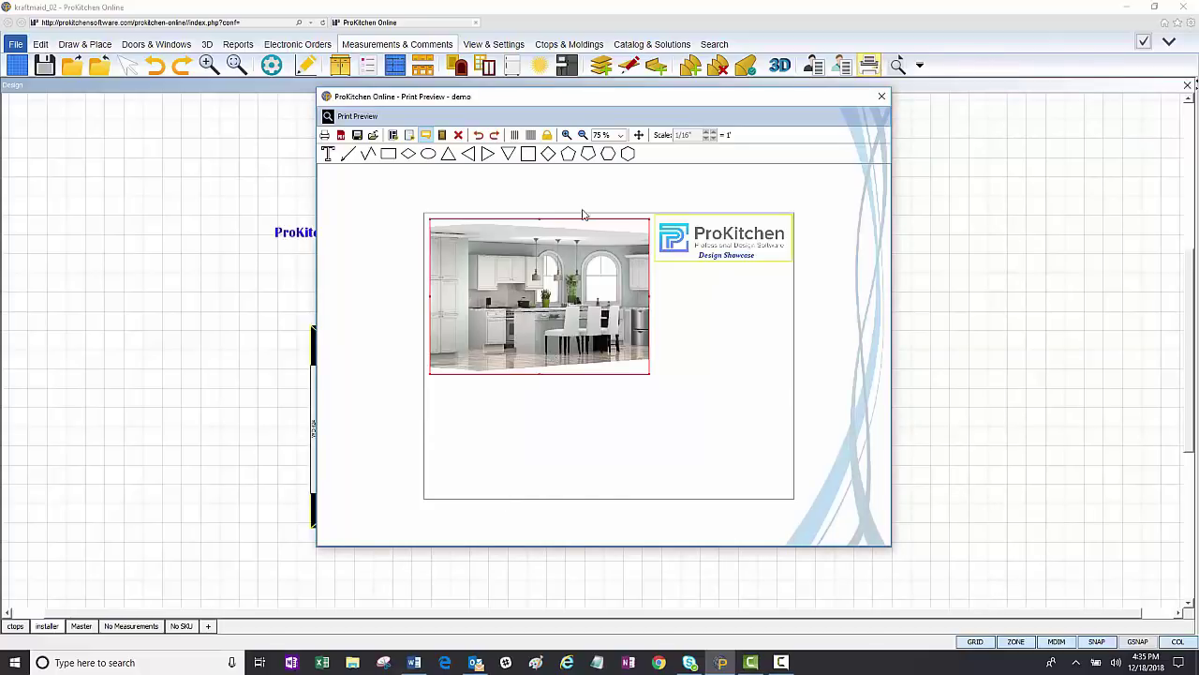
click(396, 136)
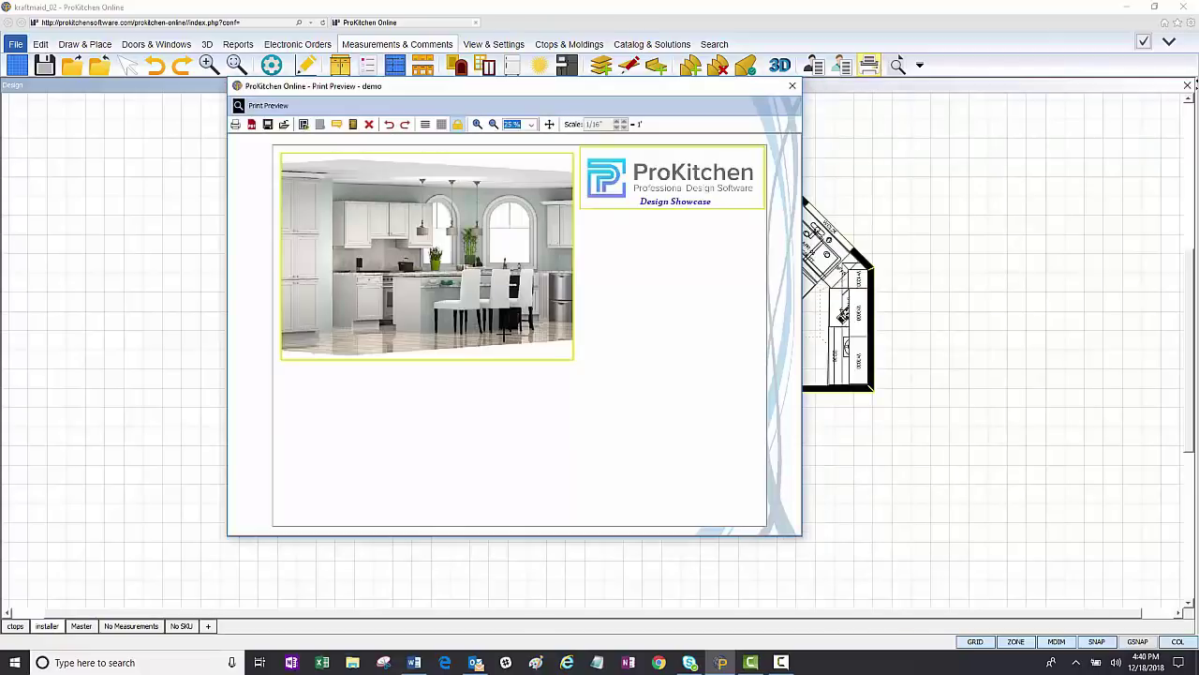
Draw a lower-right frame and fill it with the No Measurements plan view instead of Master
drag(505, 336, 741, 533)
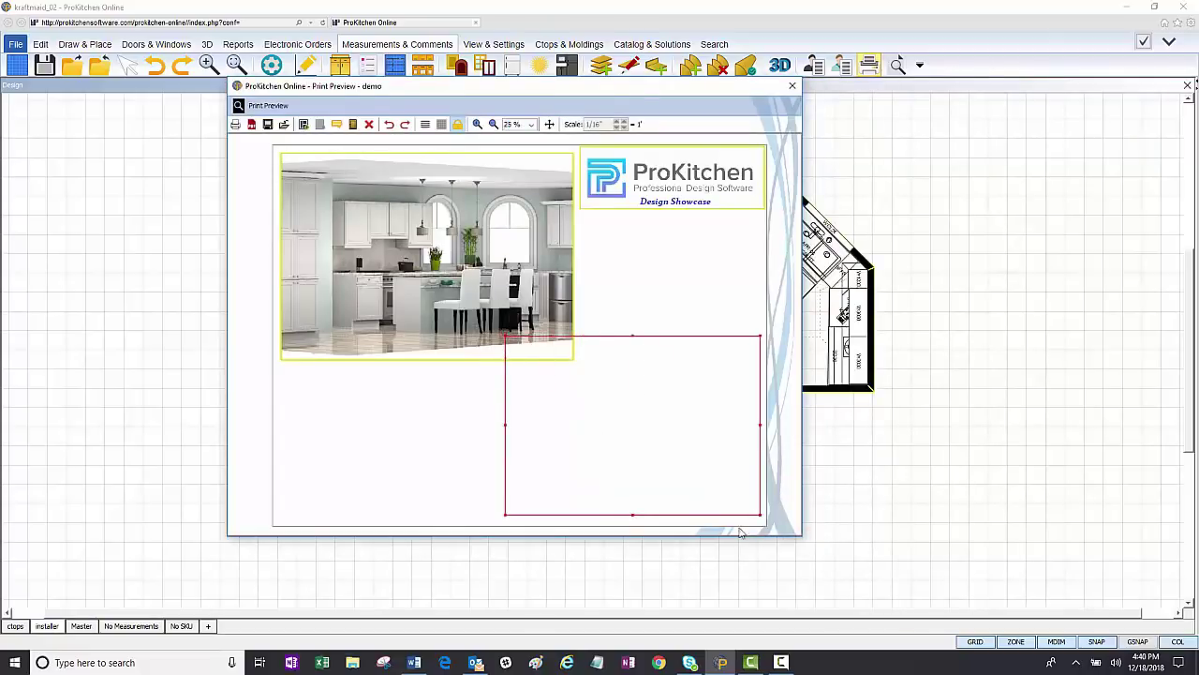
right_click(630, 404)
mouse_move(663, 410)
mouse_move(744, 409)
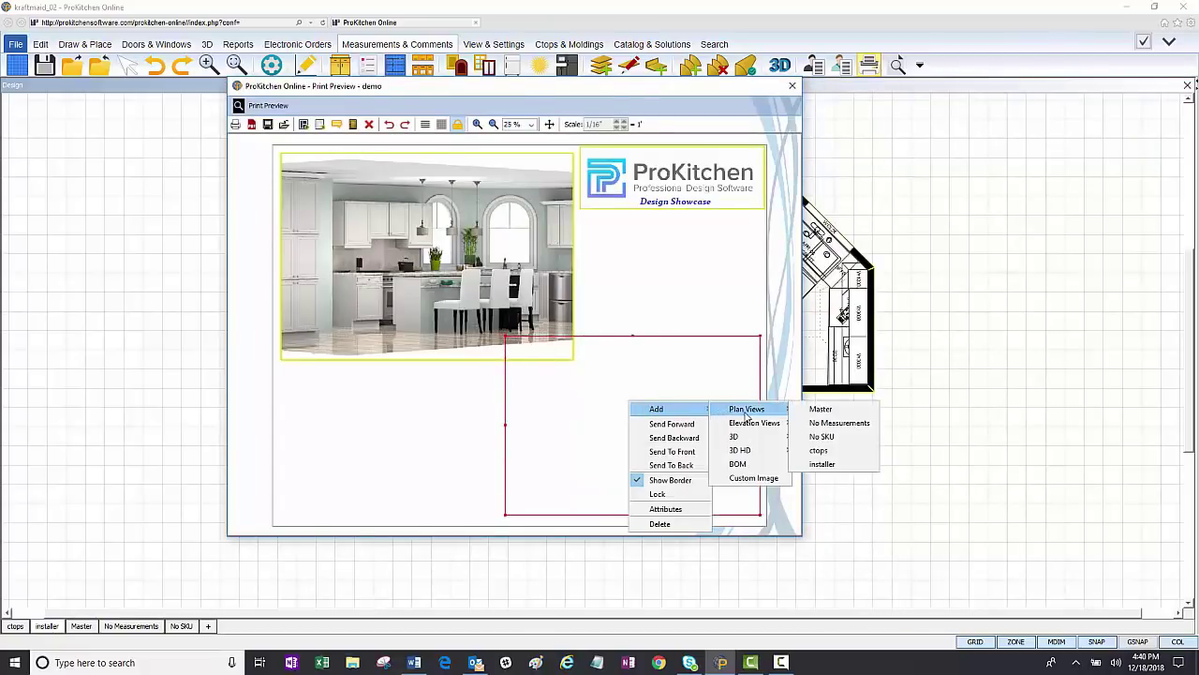
click(804, 413)
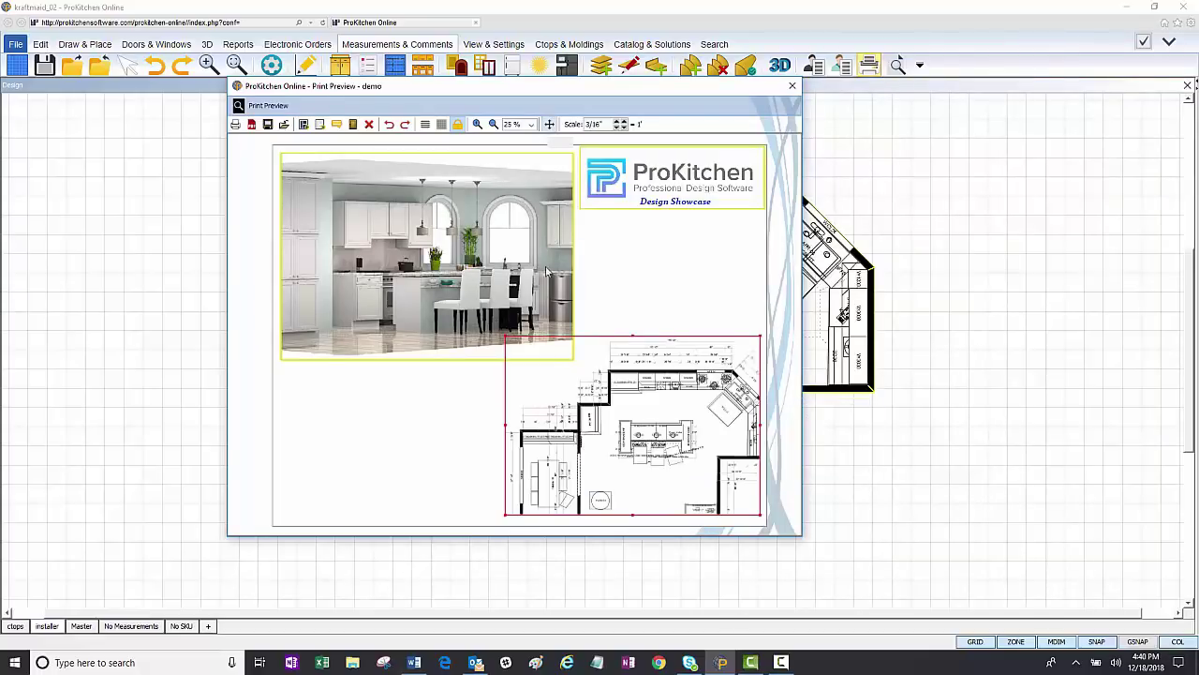
right_click(602, 410)
click(624, 414)
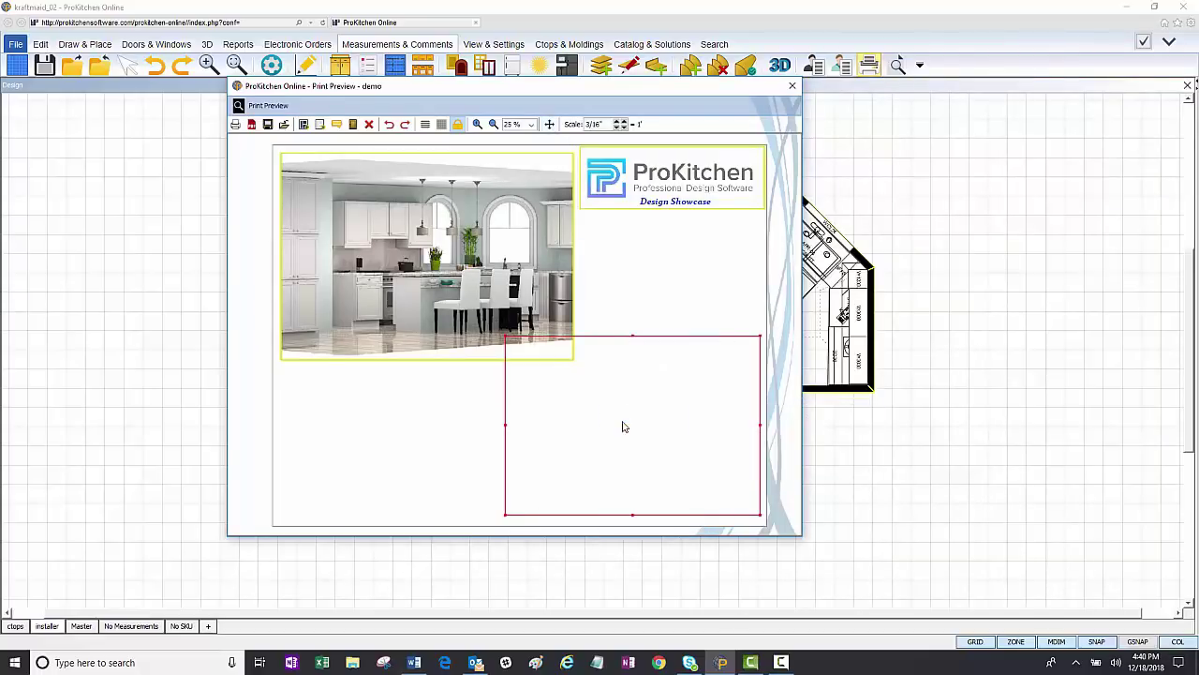
right_click(614, 419)
mouse_move(641, 422)
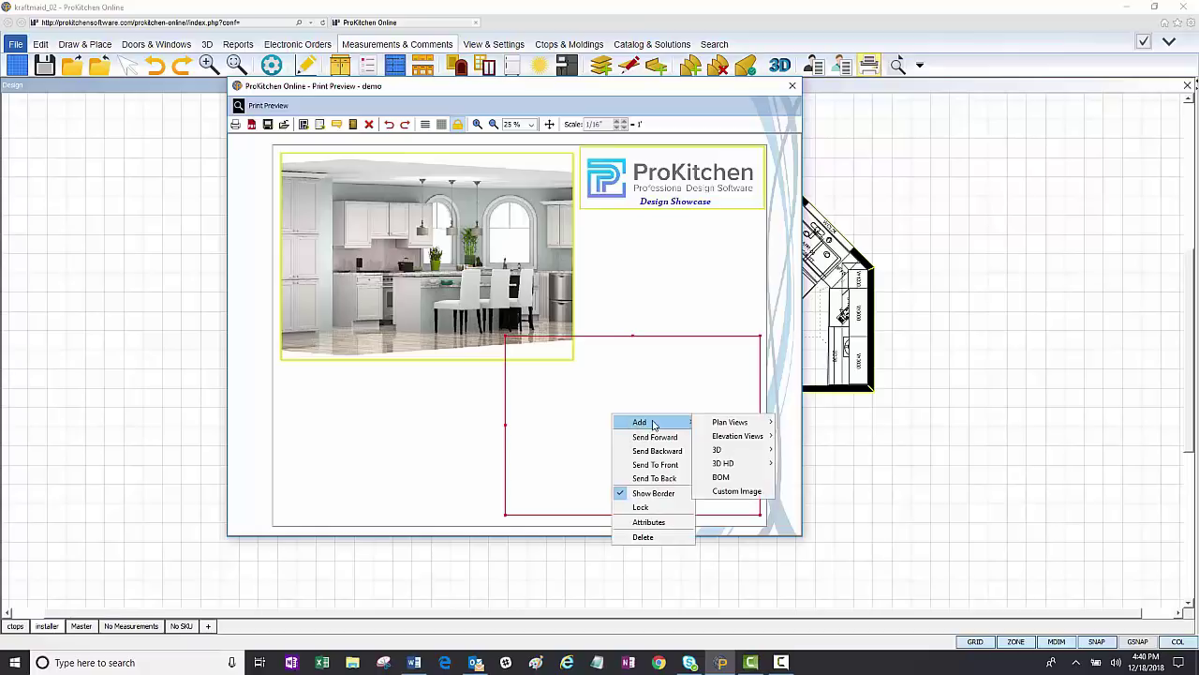
mouse_move(740, 427)
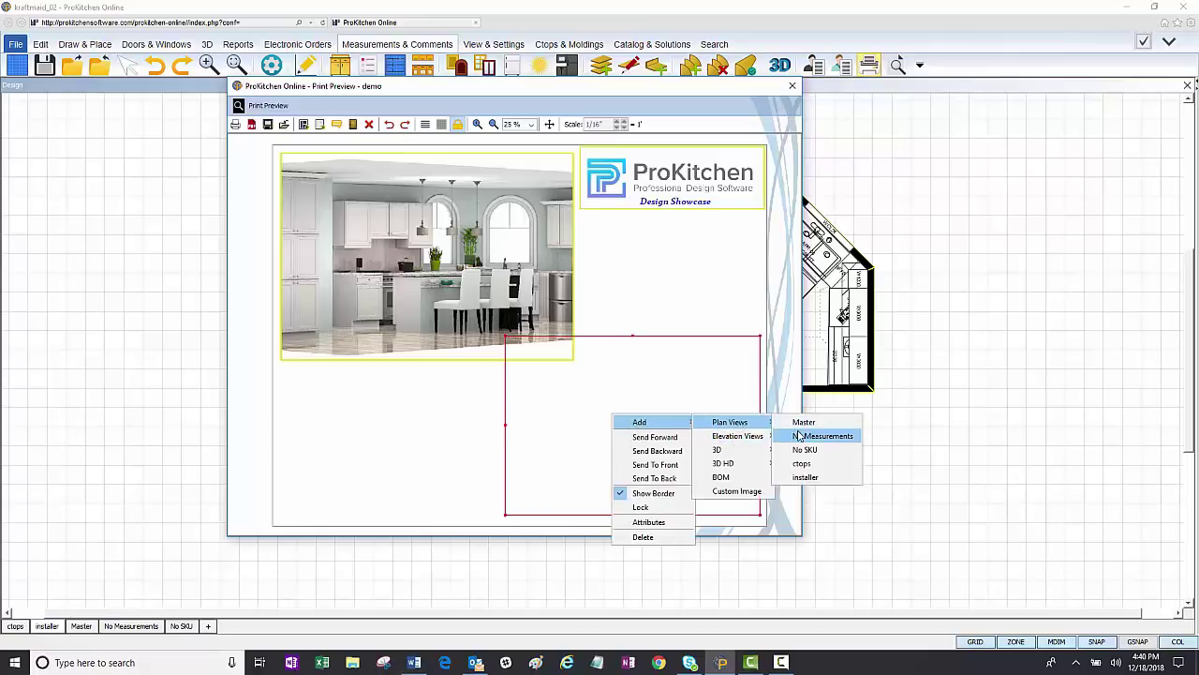
click(820, 437)
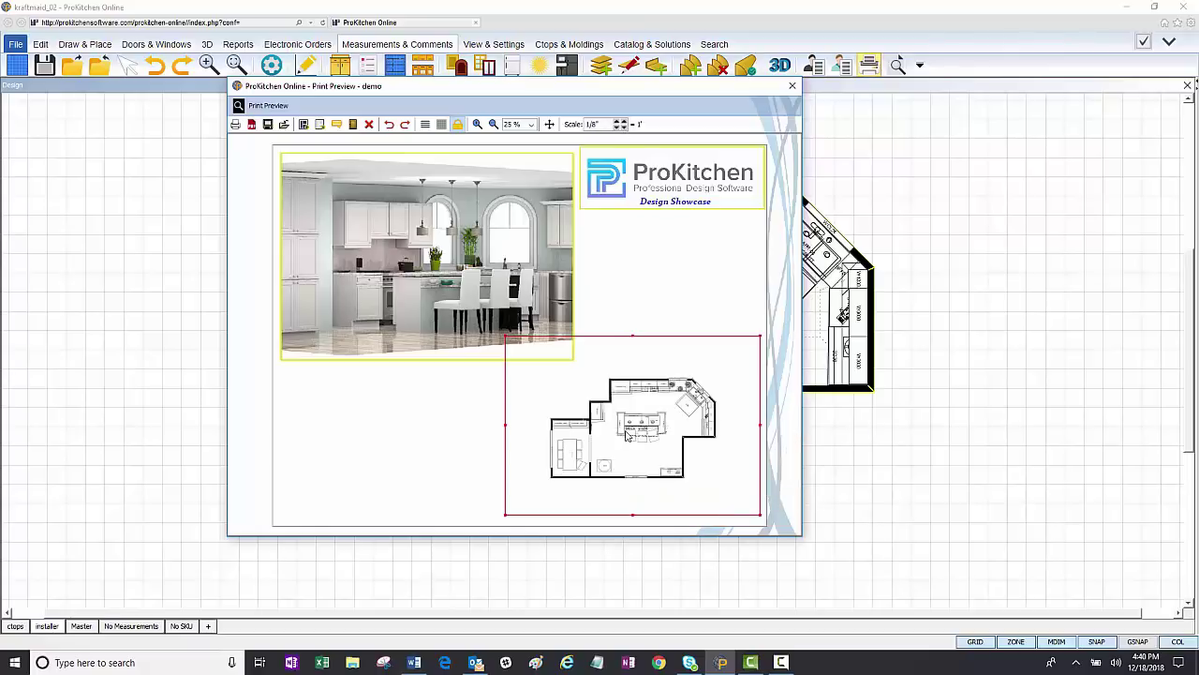
Set the plan view scale to 3/16" and shift the plan to fit inside its frame
click(618, 121)
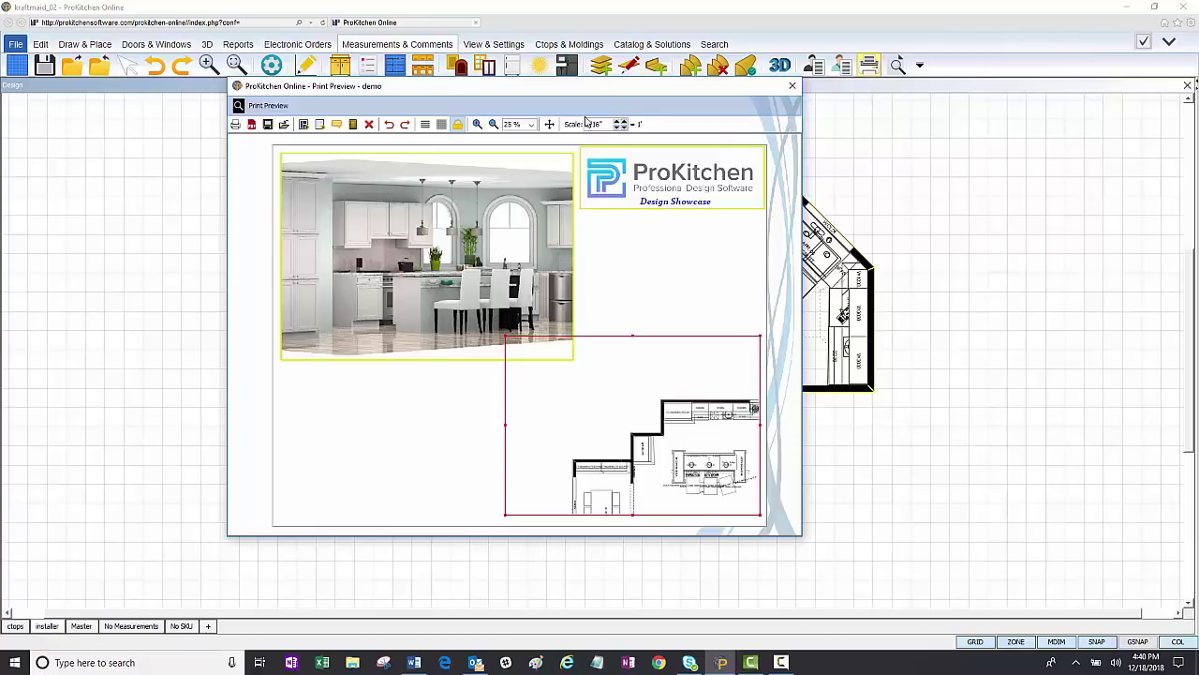
drag(675, 475, 562, 401)
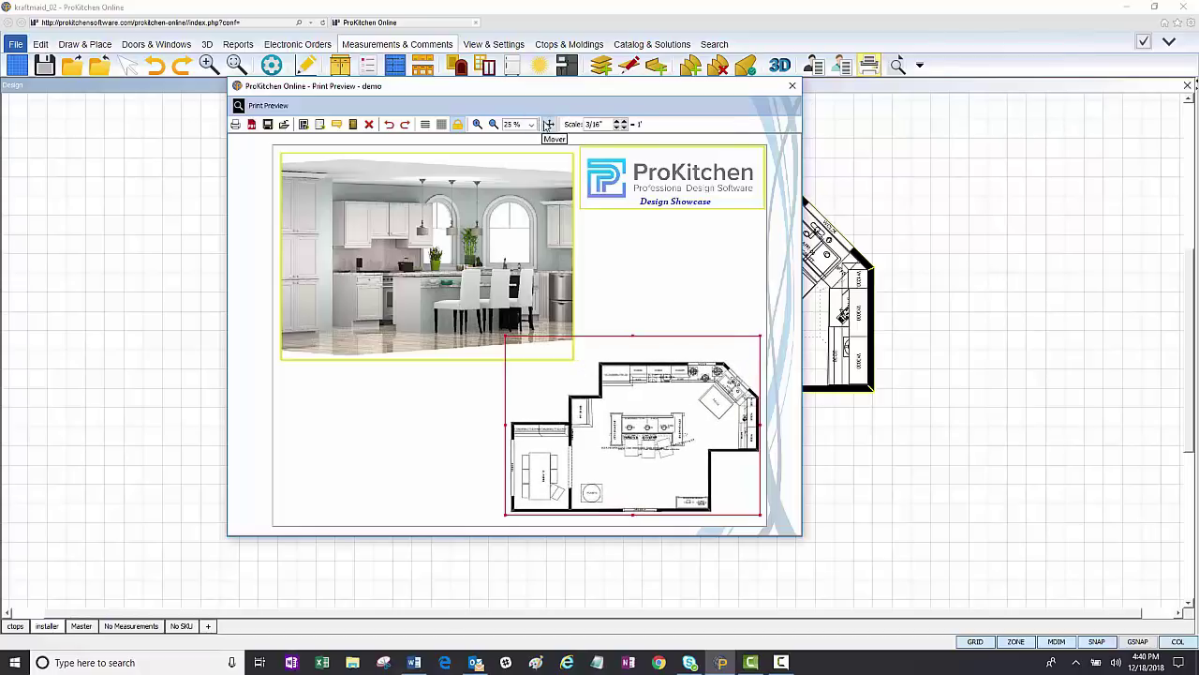
mouse_move(627, 385)
mouse_down()
mouse_move(619, 396)
mouse_move(633, 397)
mouse_up()
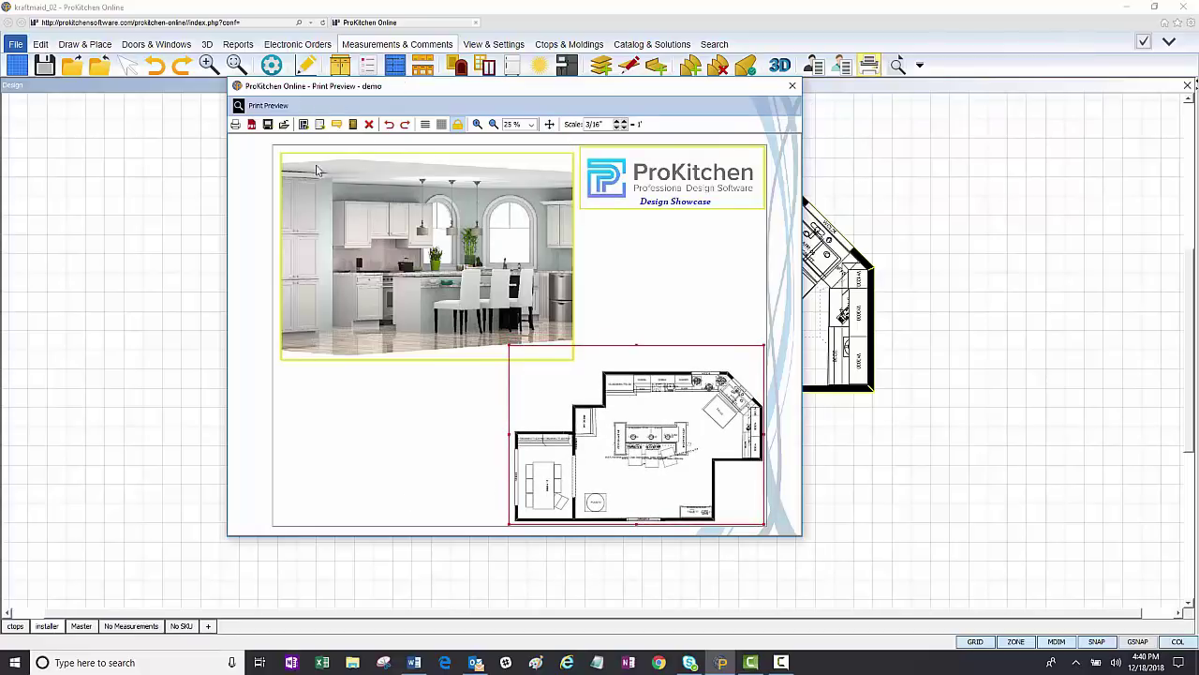
Add overlapping KraftMaid Argonne Maple and KraftMaid 1_copy Durango Rustic Maple Wall Door swatches under the rendering
click(353, 124)
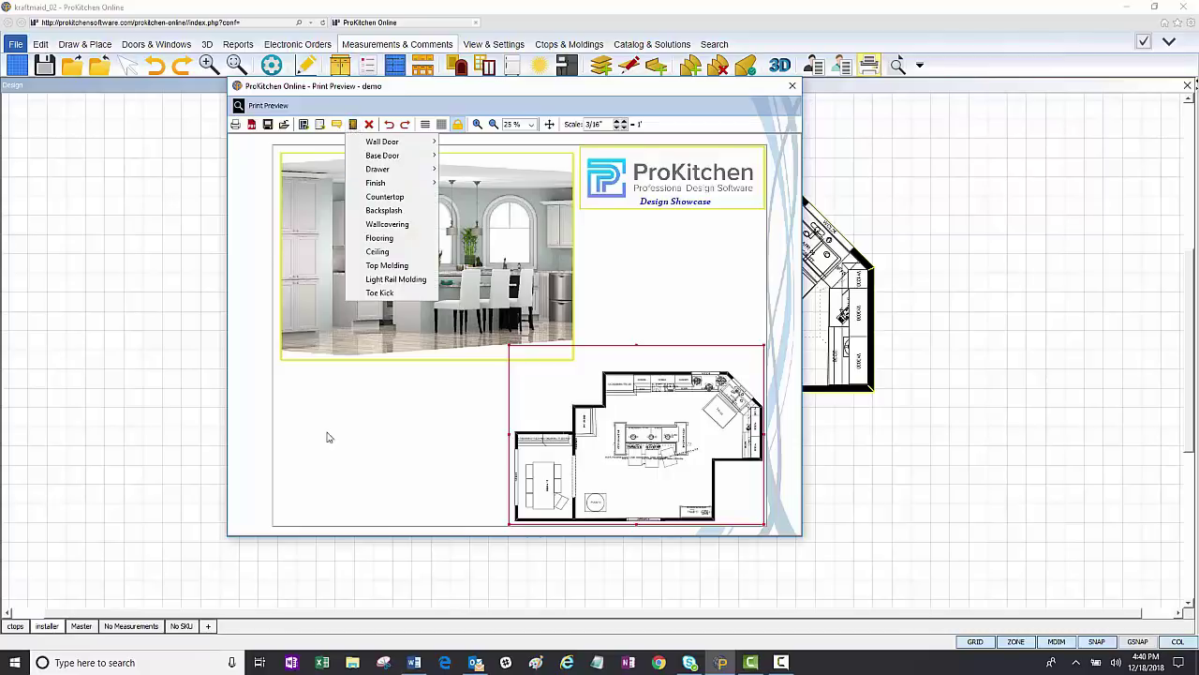
click(467, 146)
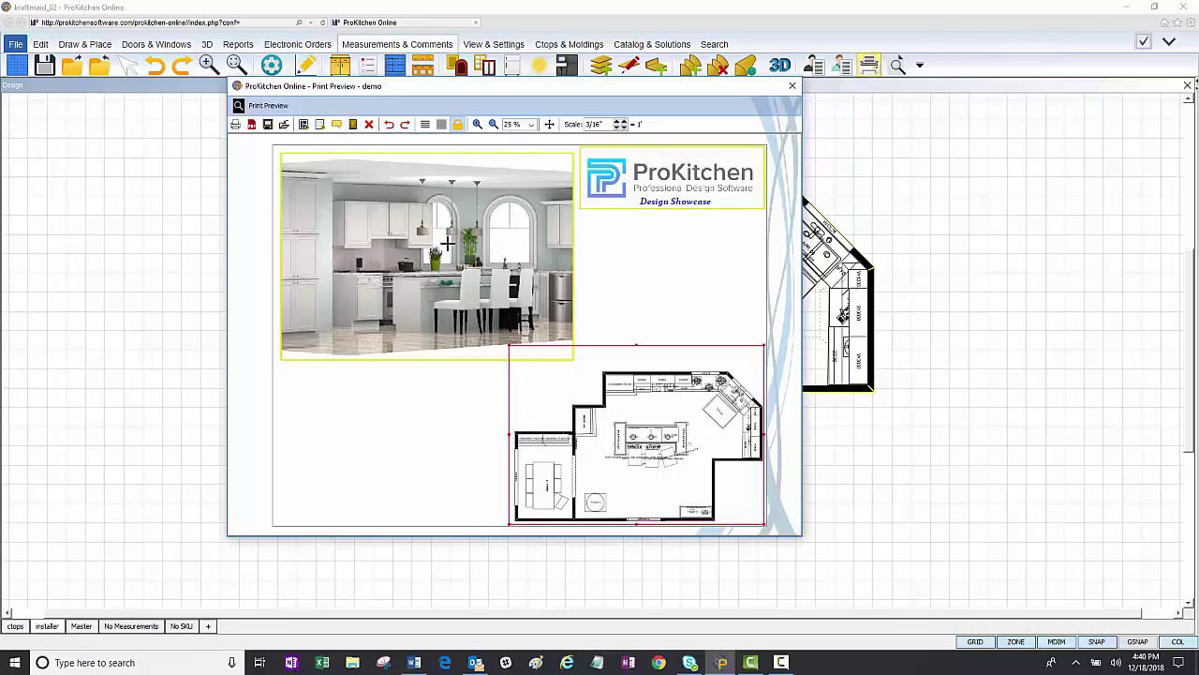
click(290, 397)
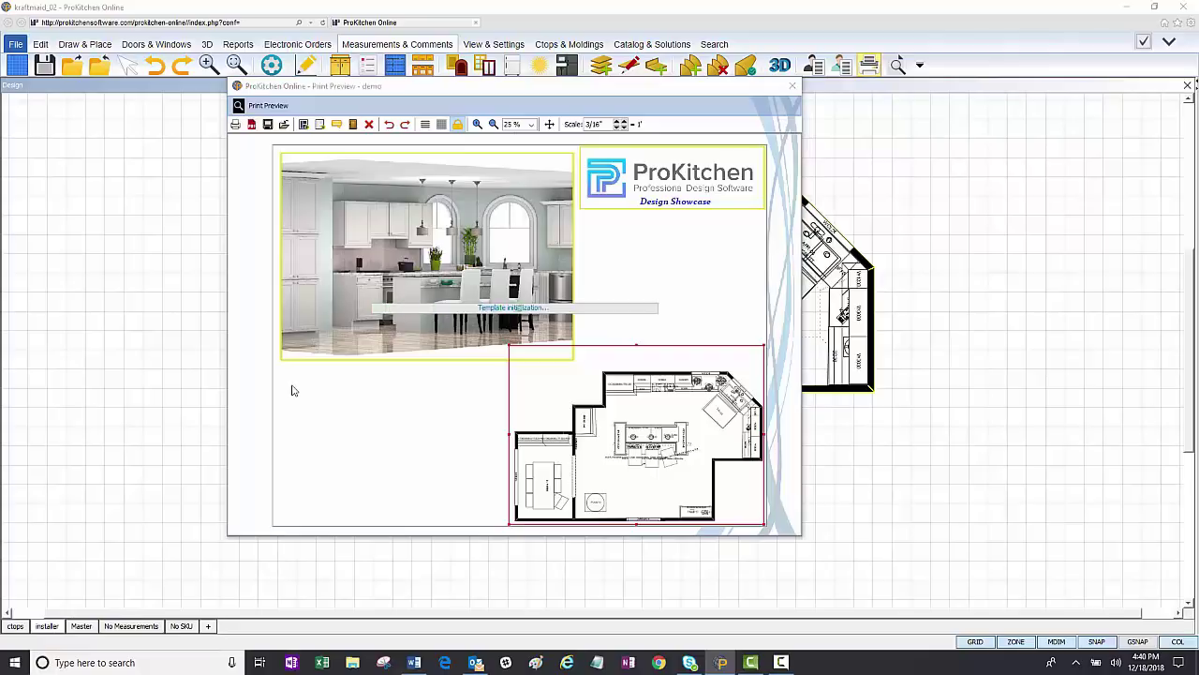
click(344, 124)
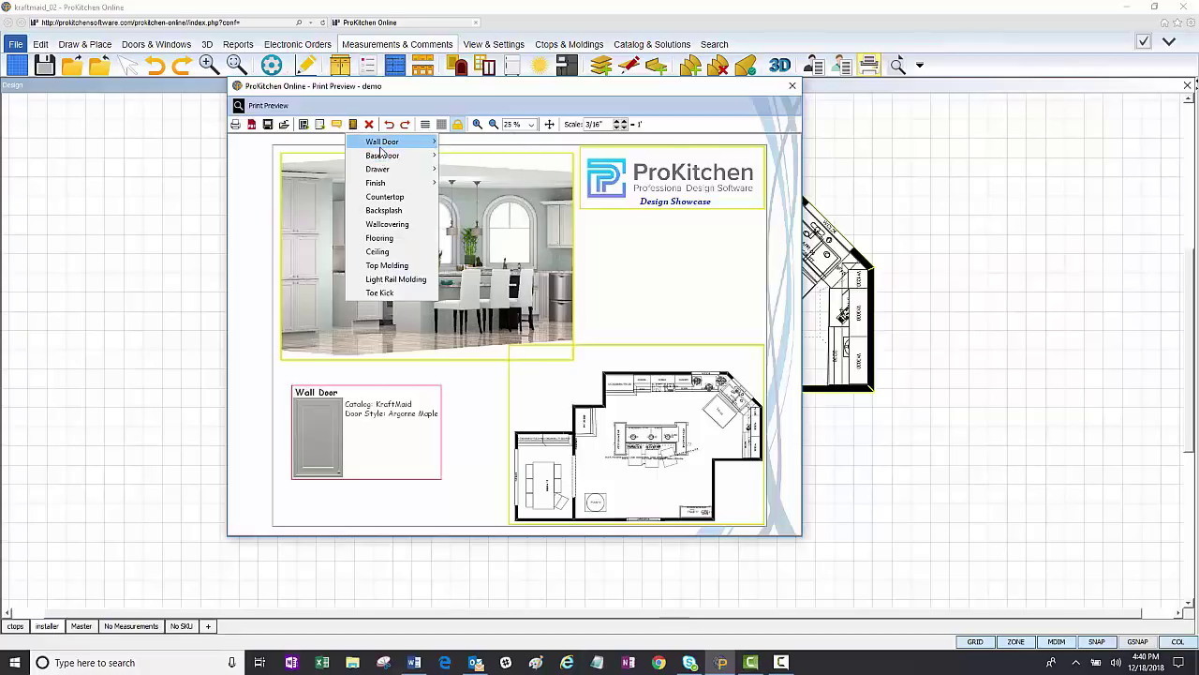
mouse_move(382, 141)
click(490, 155)
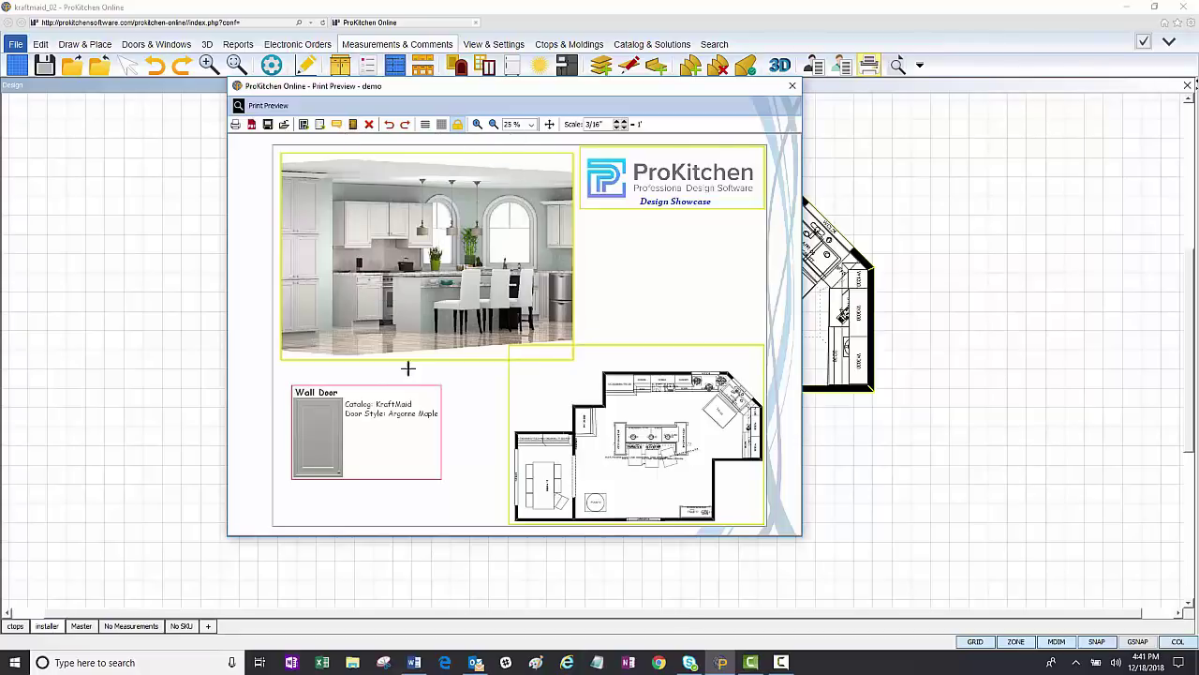
click(374, 448)
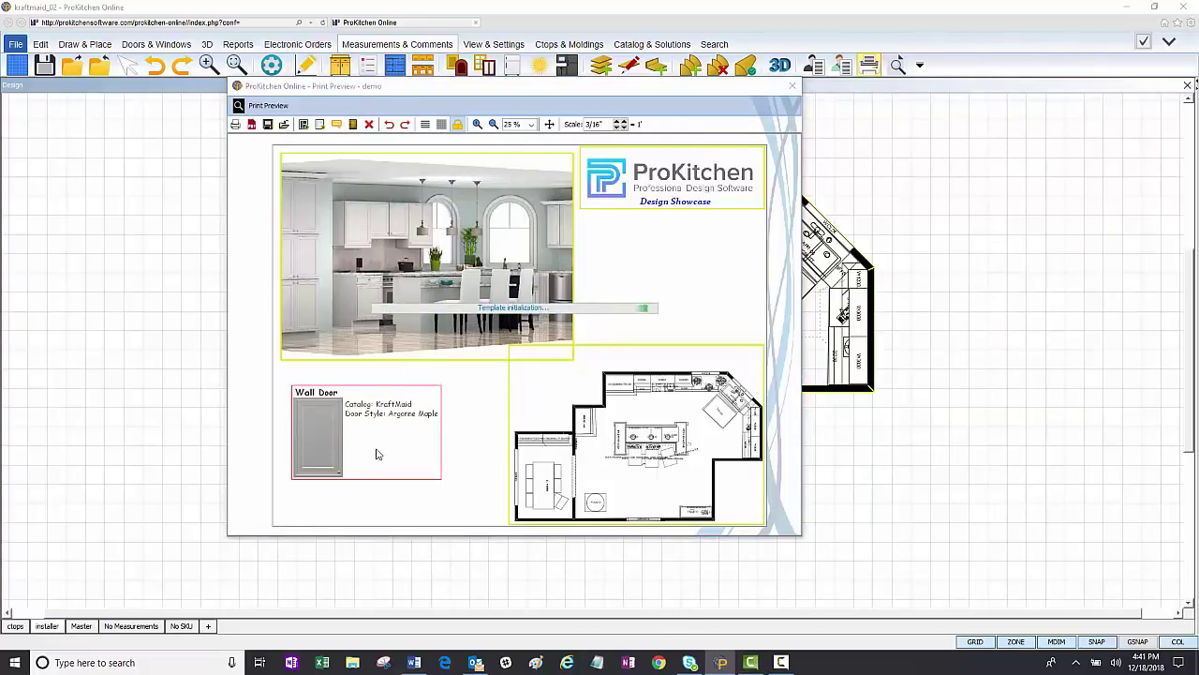
drag(306, 427, 292, 398)
drag(407, 486, 362, 429)
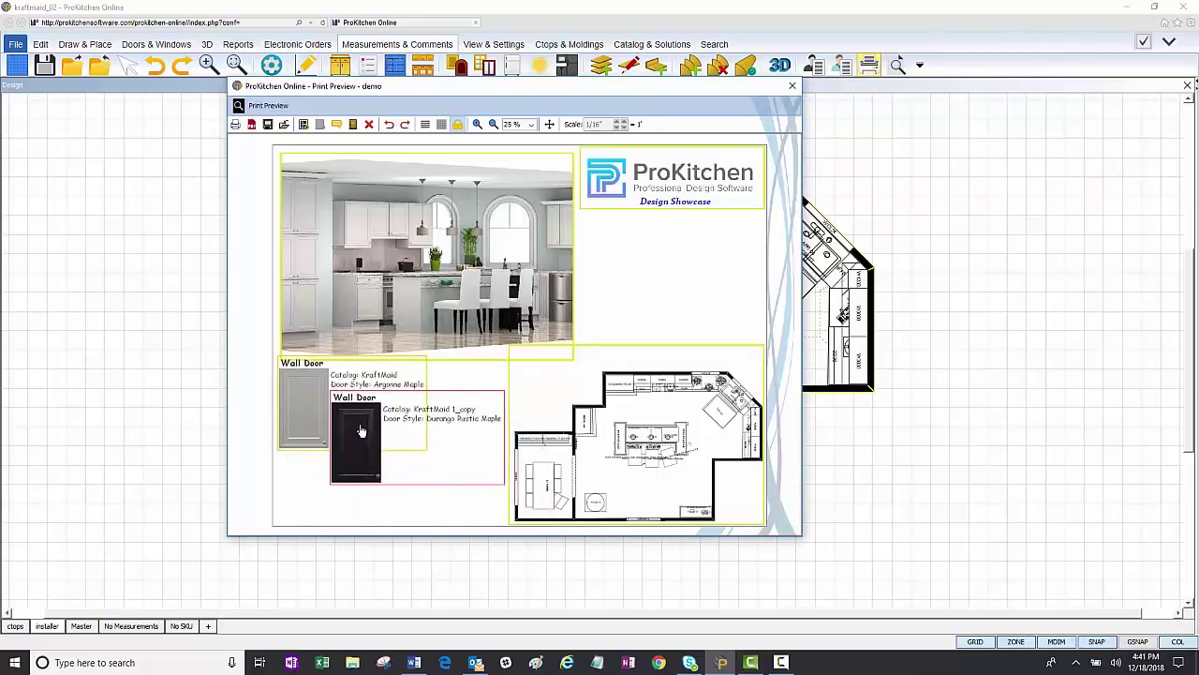
click(352, 124)
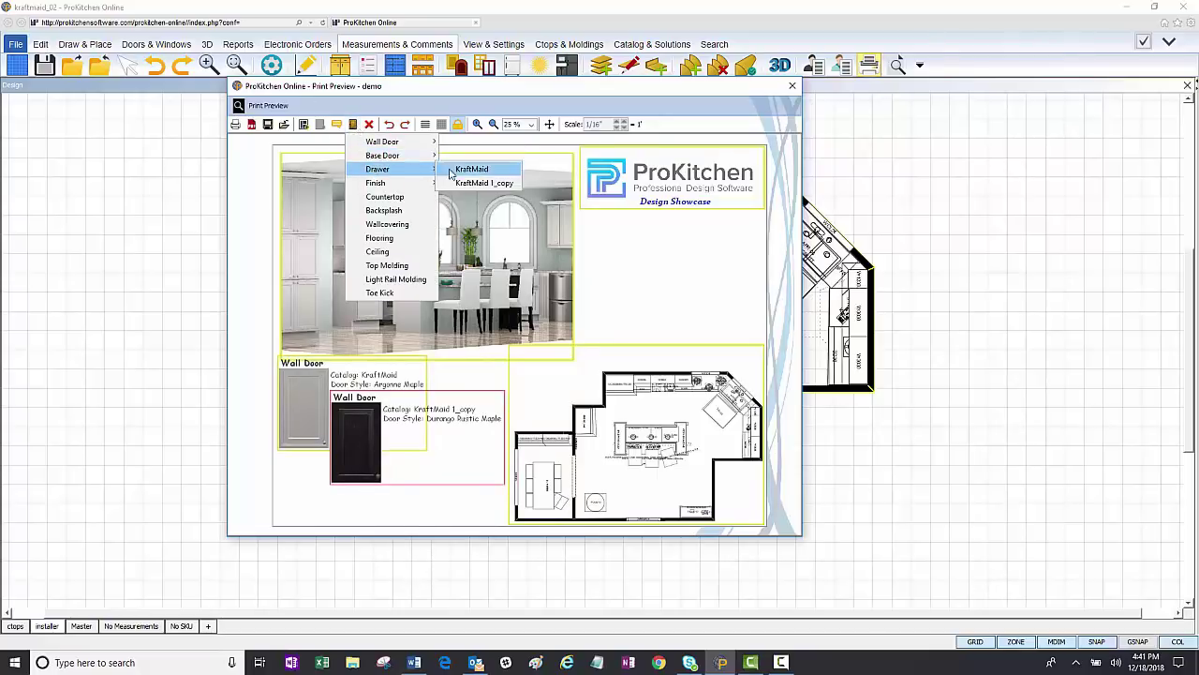
Add KraftMaid and KraftMaid 1_copy Drawer swatches beside the Wall Door samples
click(457, 172)
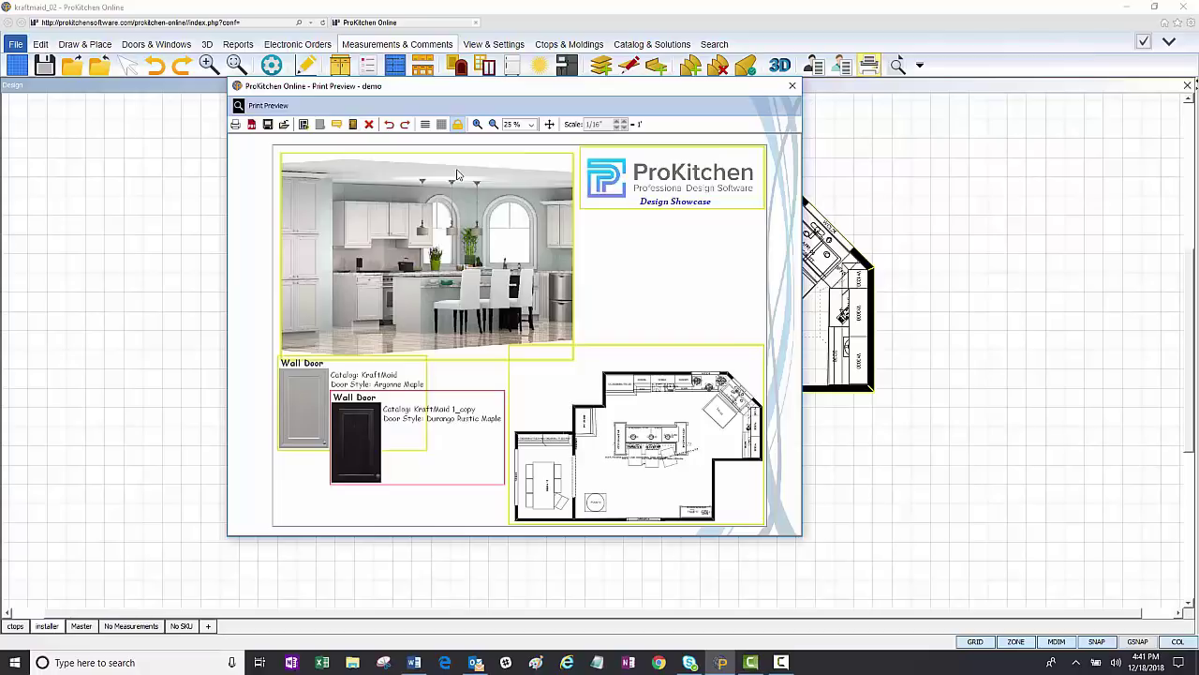
click(276, 474)
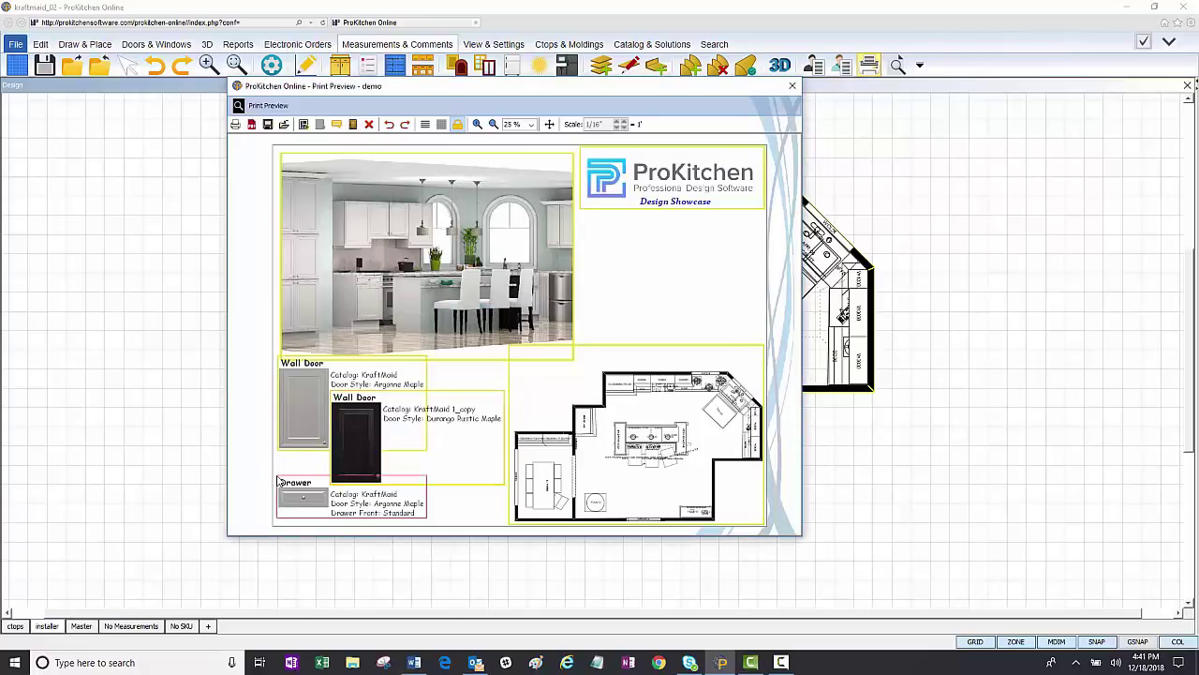
click(352, 124)
mouse_move(377, 168)
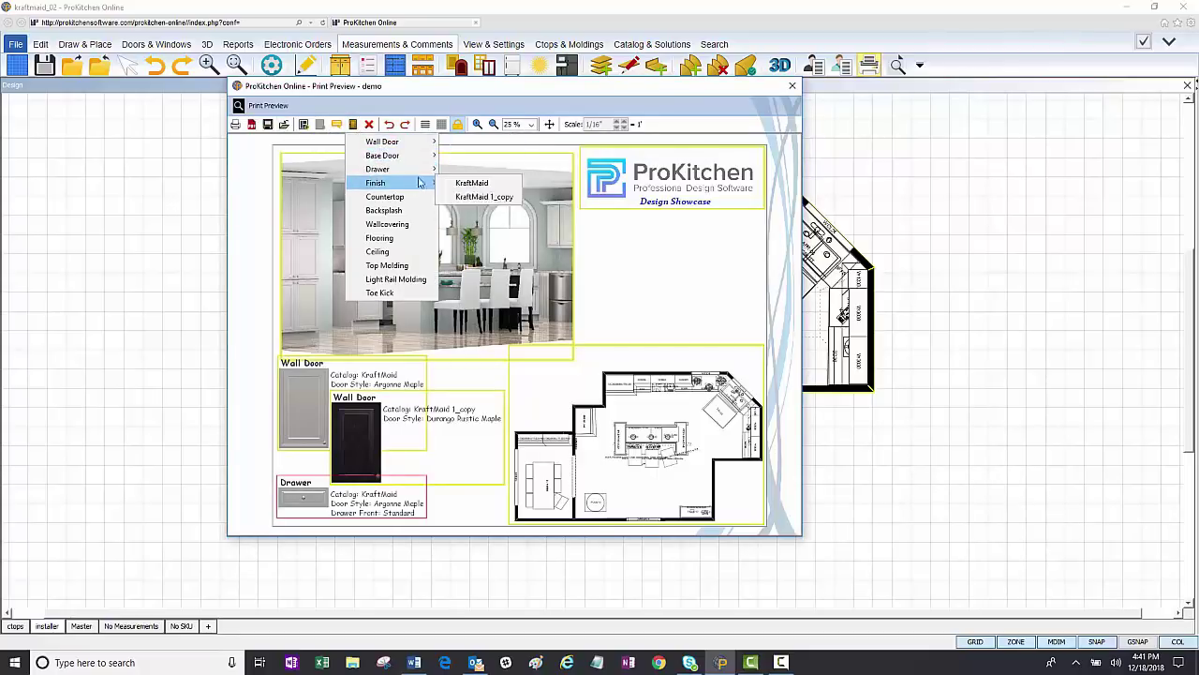
click(472, 183)
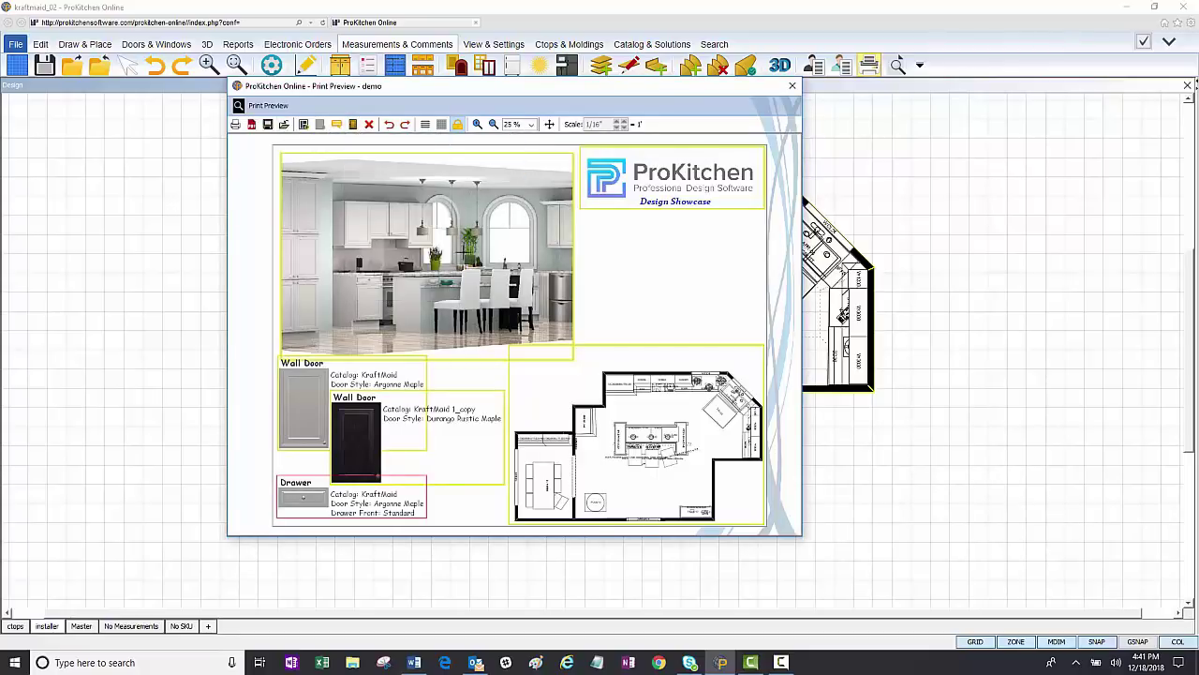
click(399, 474)
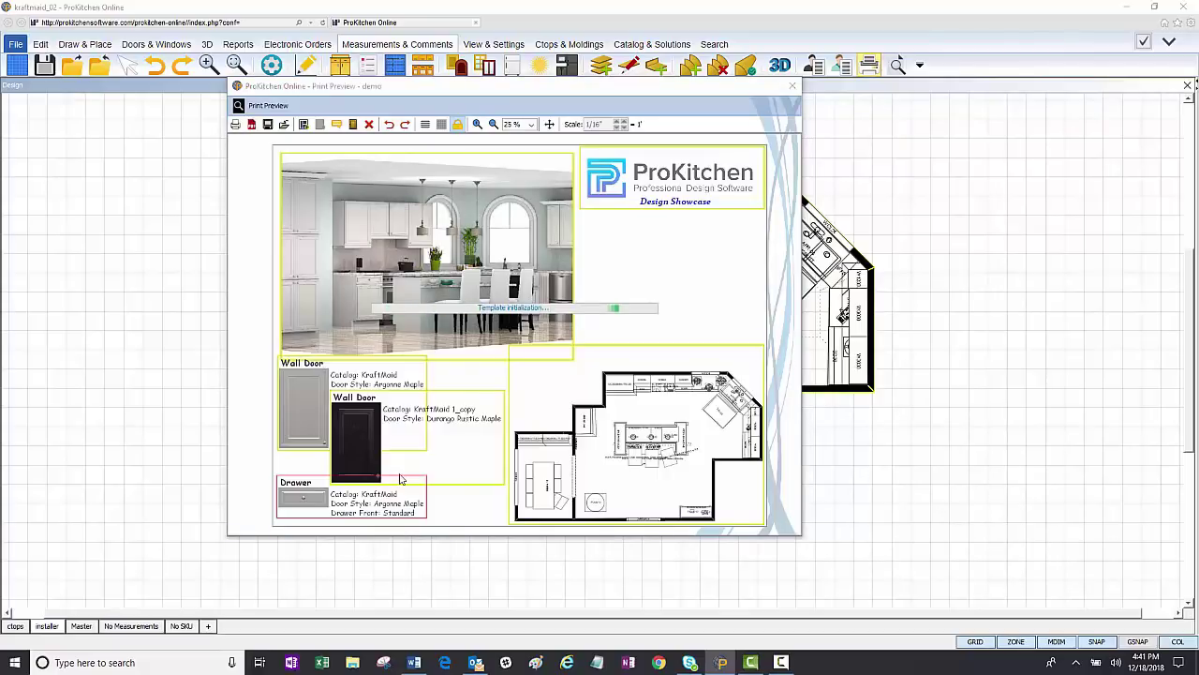
drag(429, 493, 414, 451)
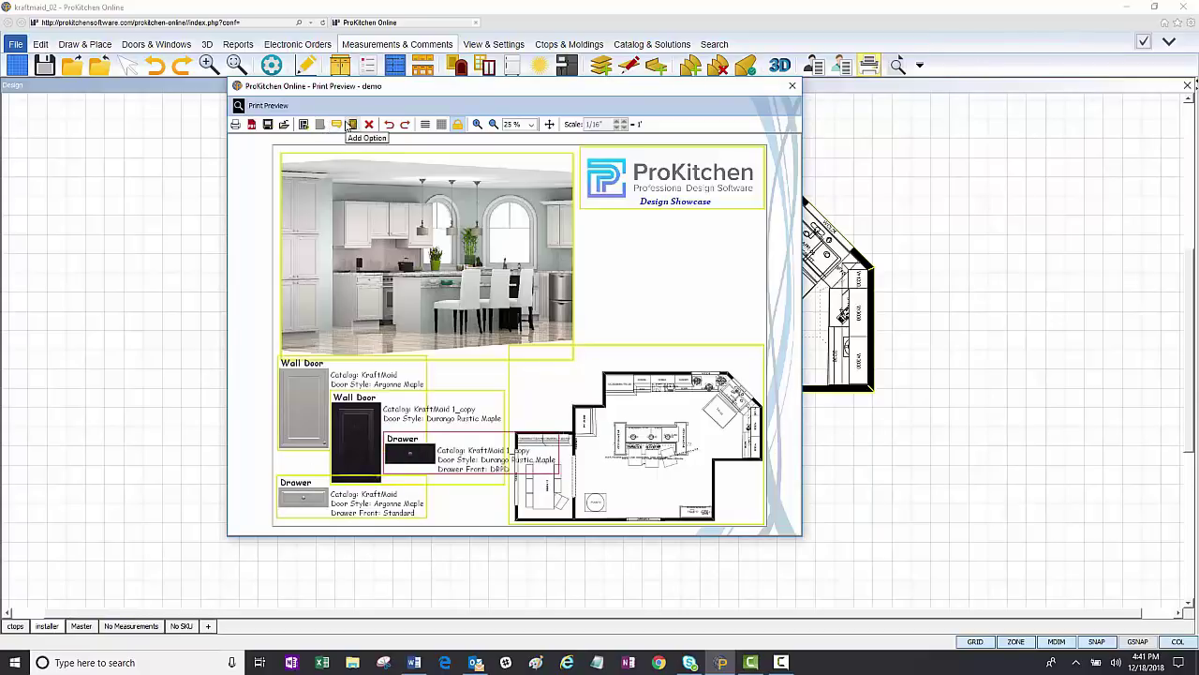
Add a Picasso Tile countertop swatch above the floor plan
click(343, 126)
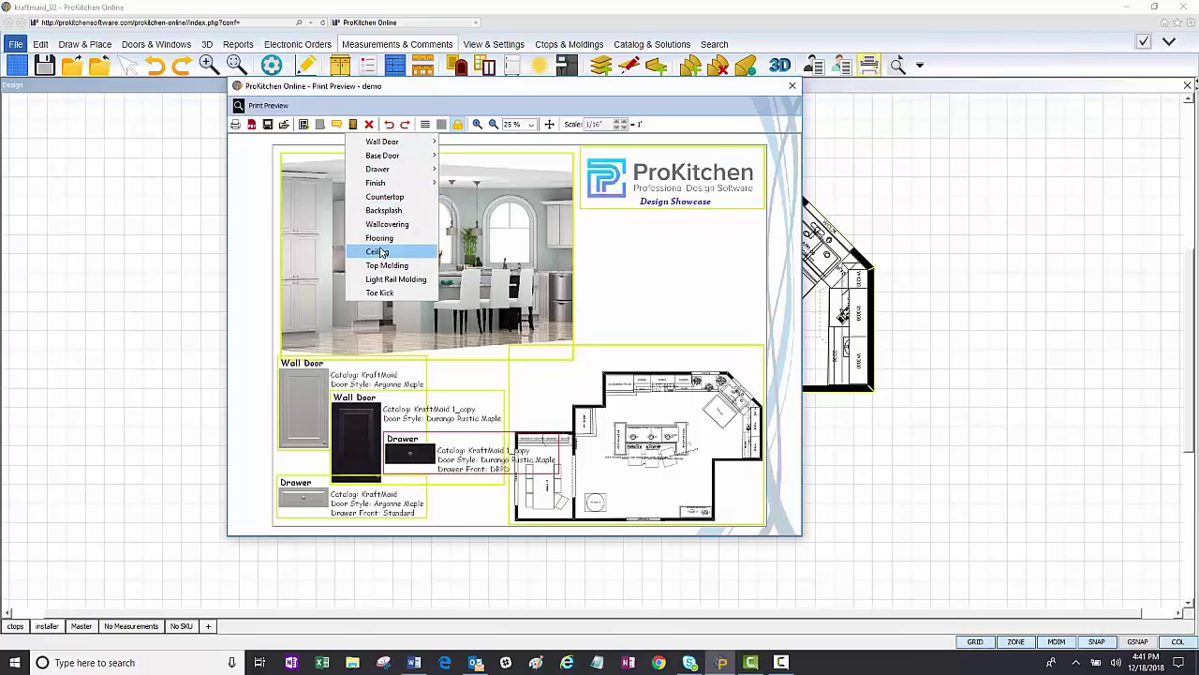
click(384, 197)
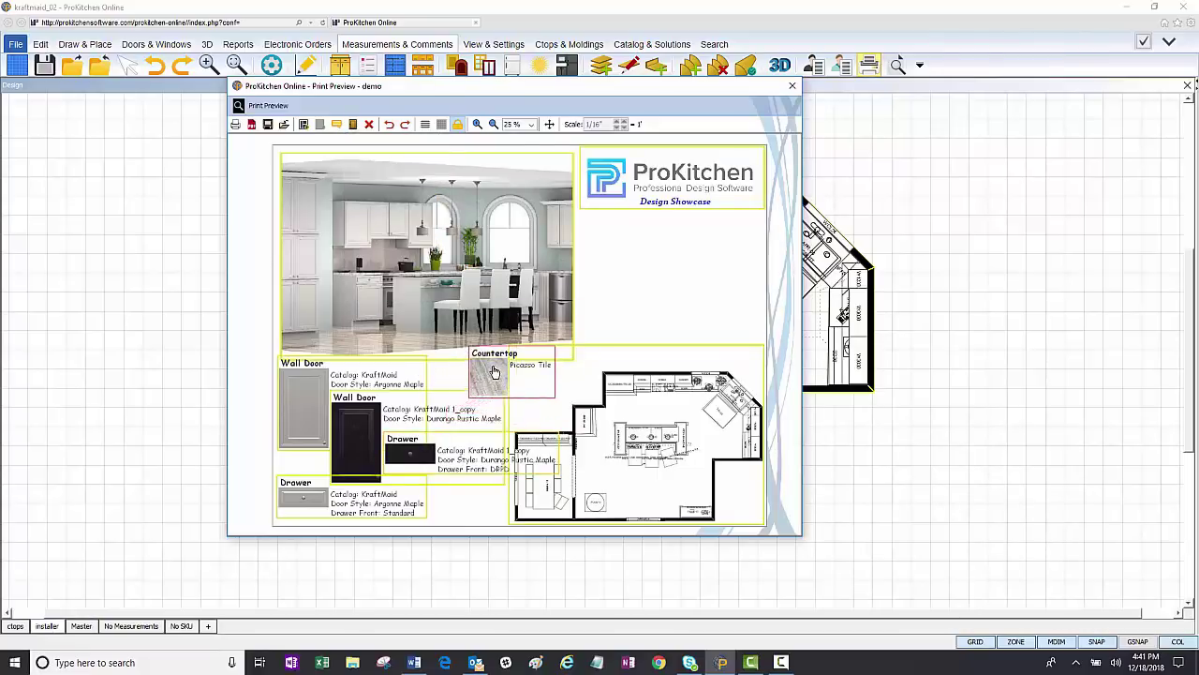
click(499, 373)
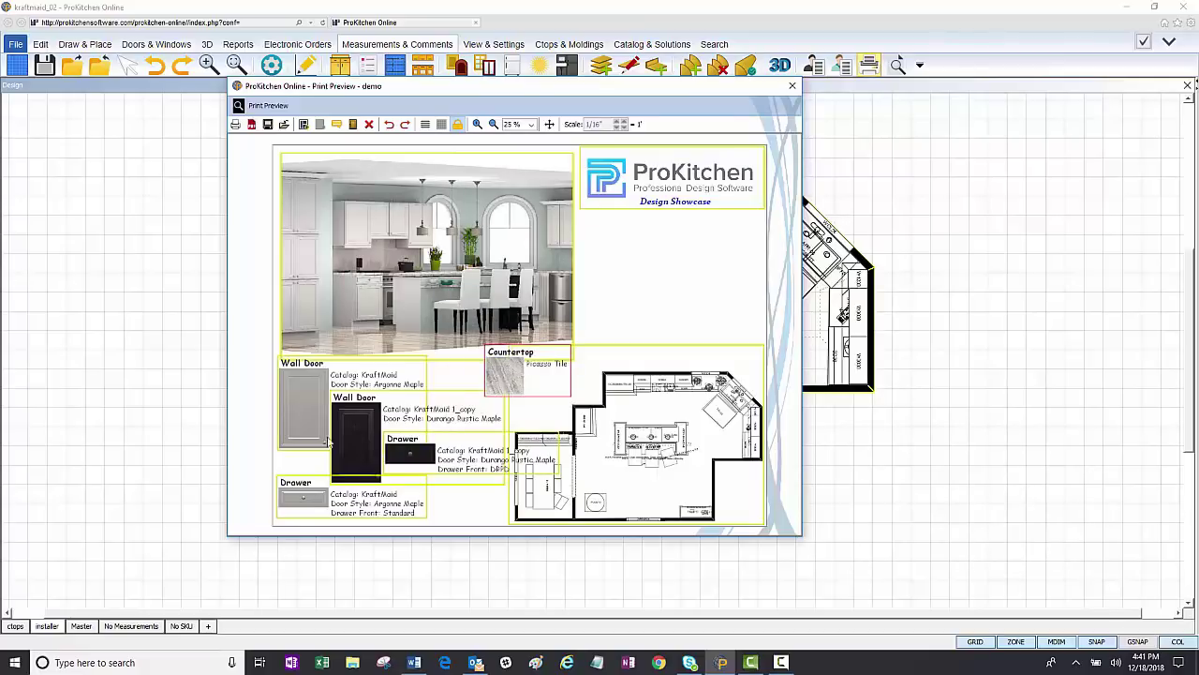
Draw a new view frame below the logo and fill it with the Stove Wall elevation
click(303, 125)
mouse_move(556, 231)
mouse_down()
mouse_move(761, 370)
mouse_move(722, 321)
mouse_move(764, 349)
mouse_up()
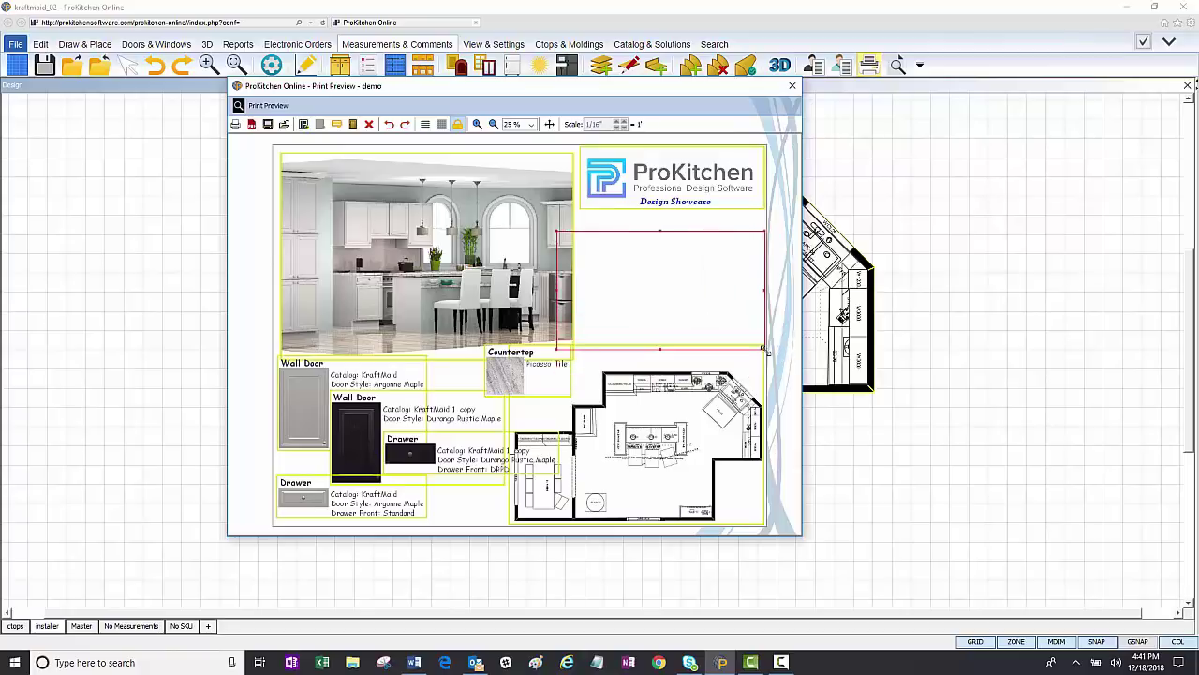
right_click(631, 281)
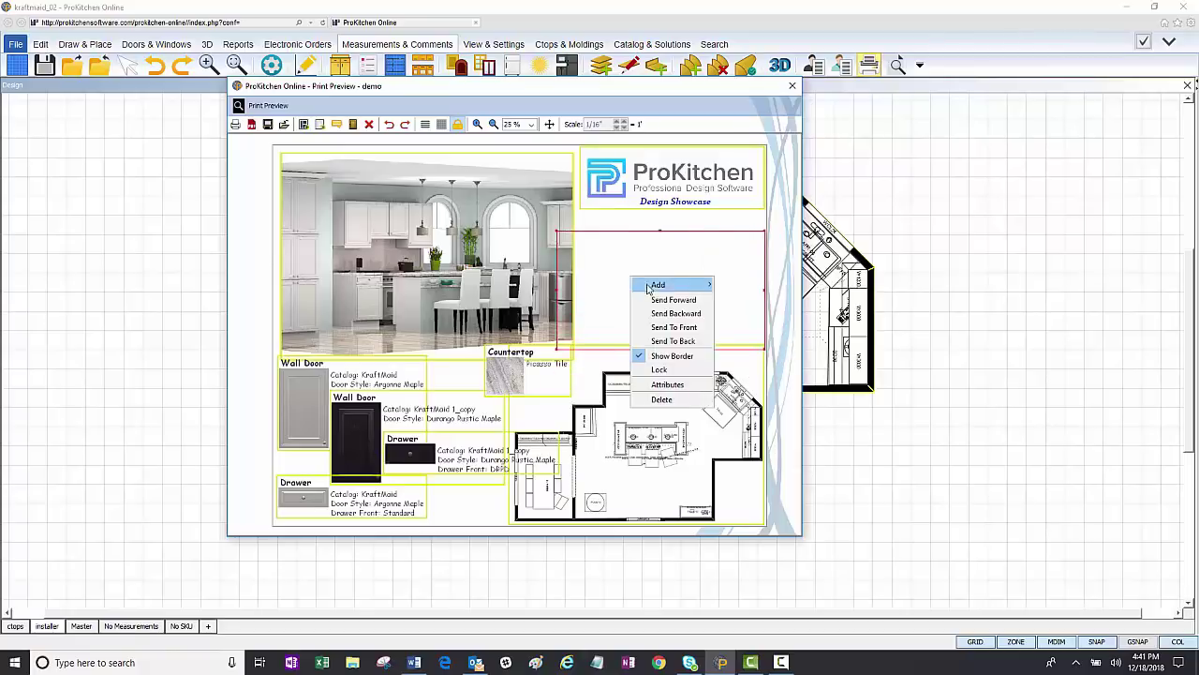
mouse_move(655, 285)
mouse_move(747, 287)
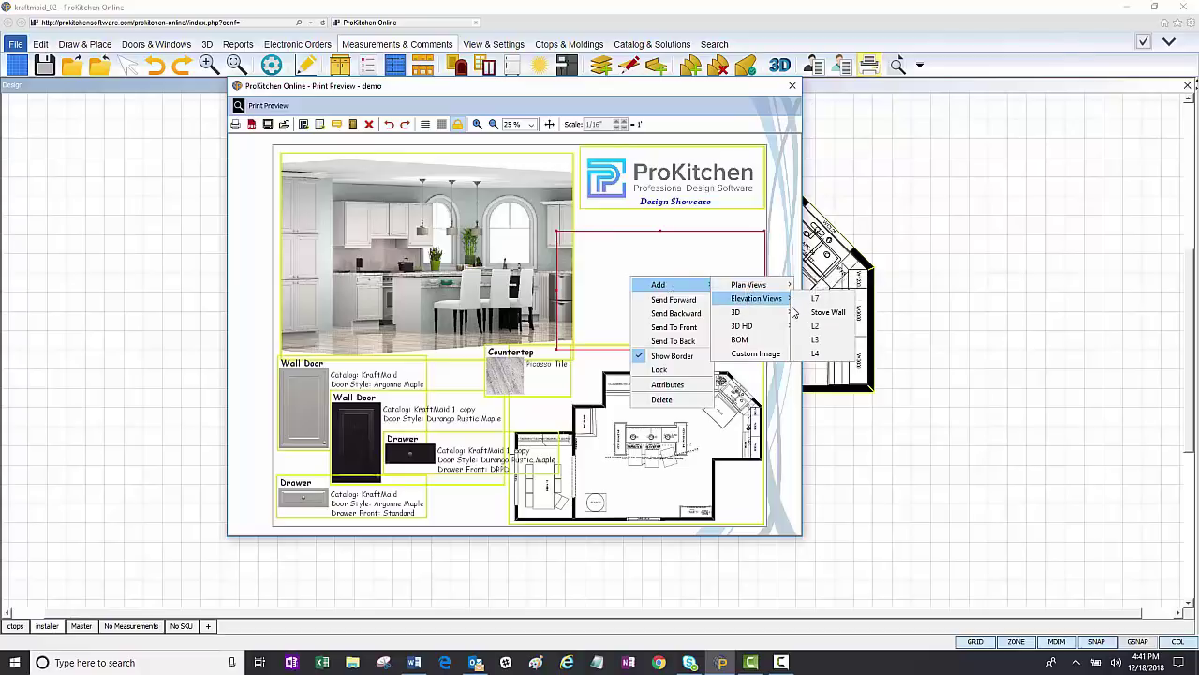
mouse_move(773, 301)
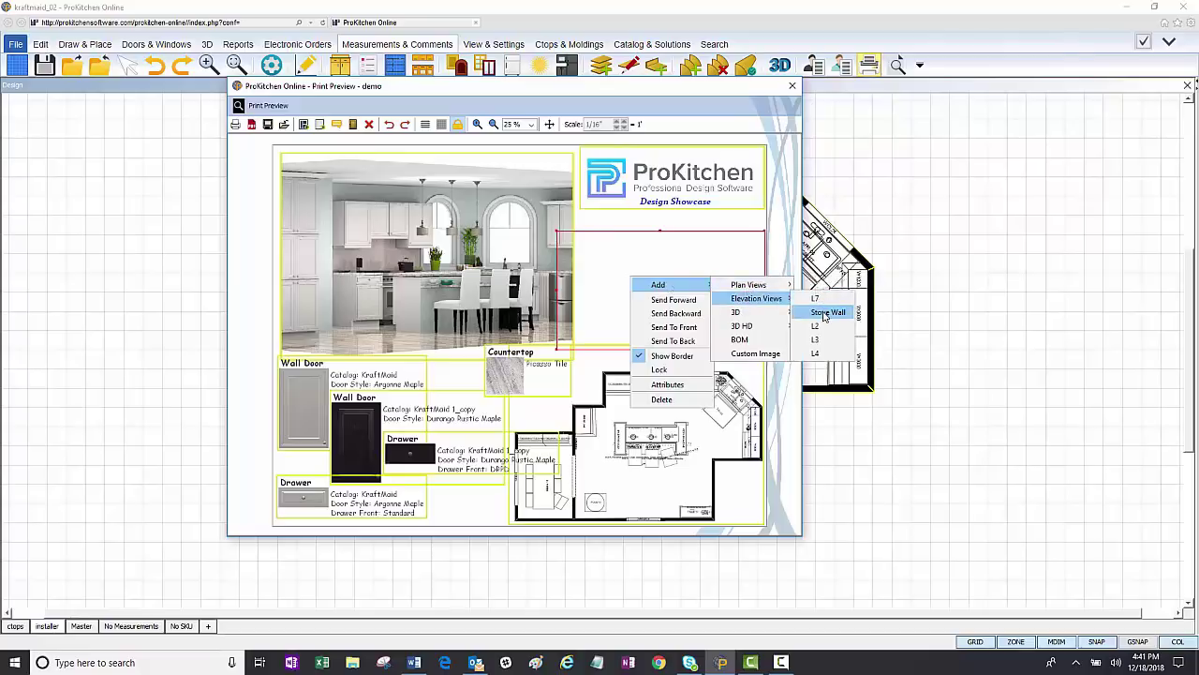
click(828, 315)
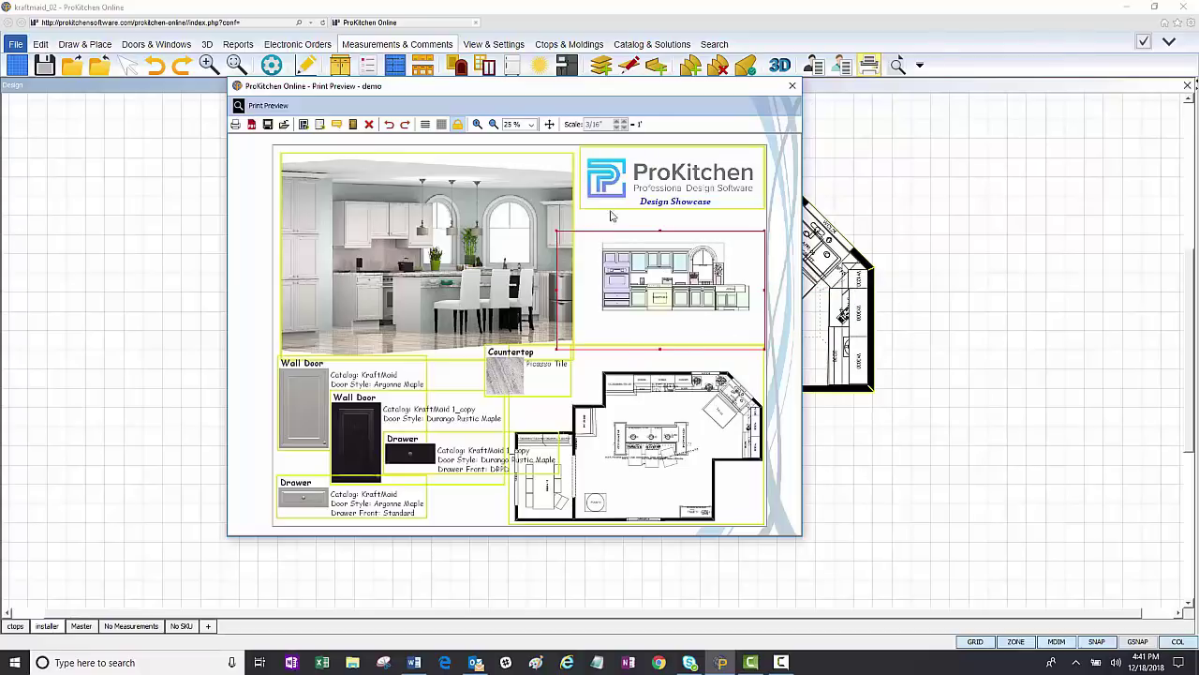
right_click(630, 266)
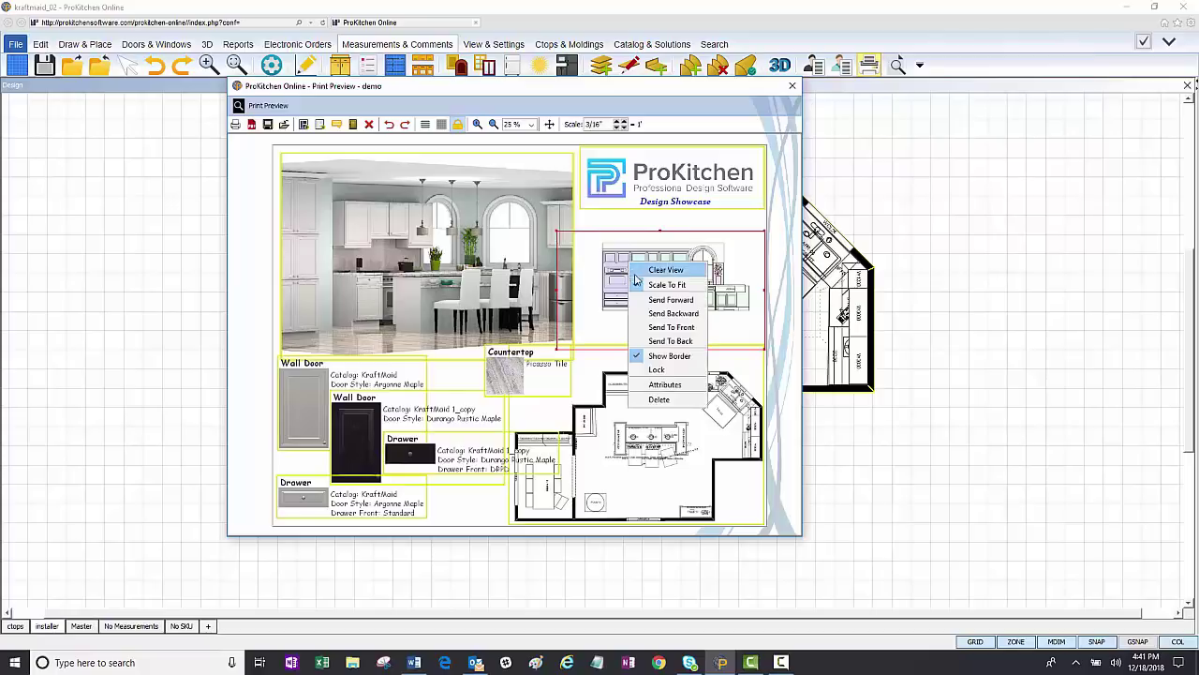
click(622, 269)
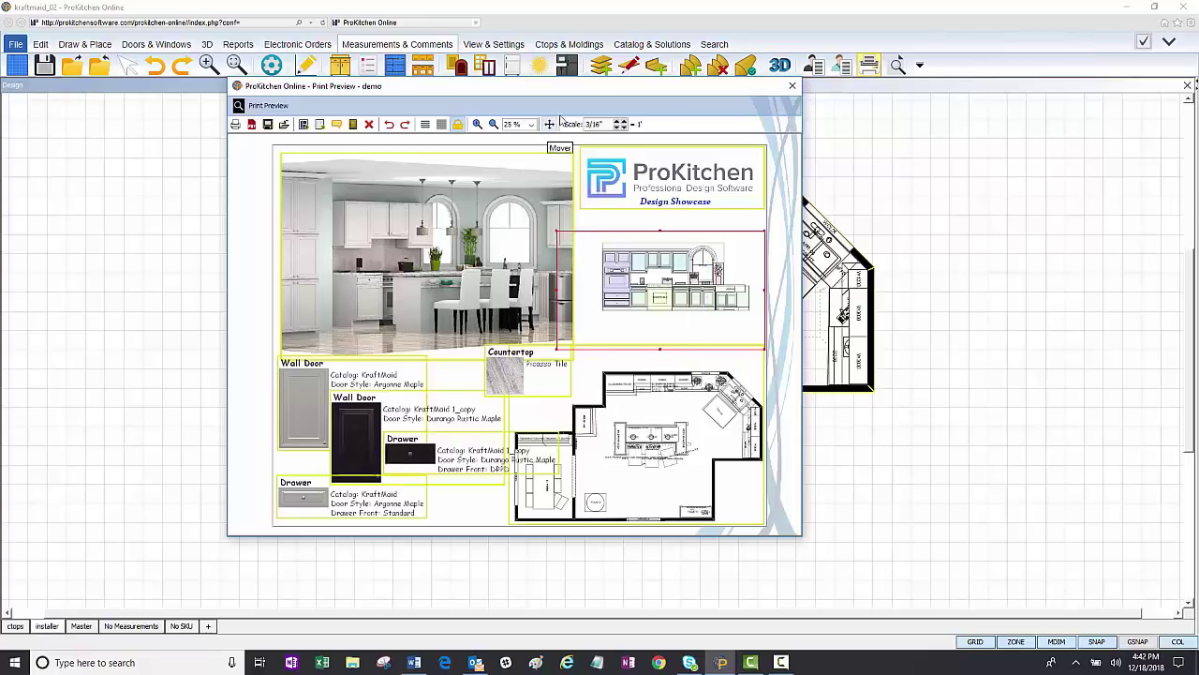
Enlarge the Stove Wall elevation to 1/4" scale and hide all view borders
click(622, 122)
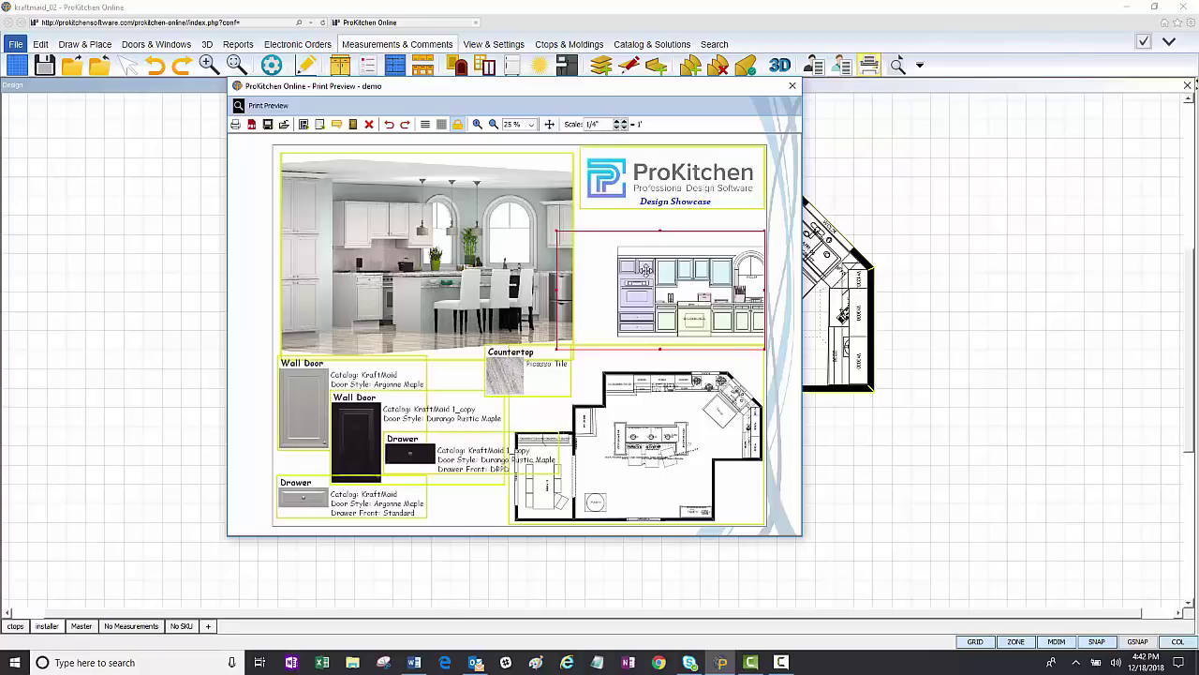
click(621, 265)
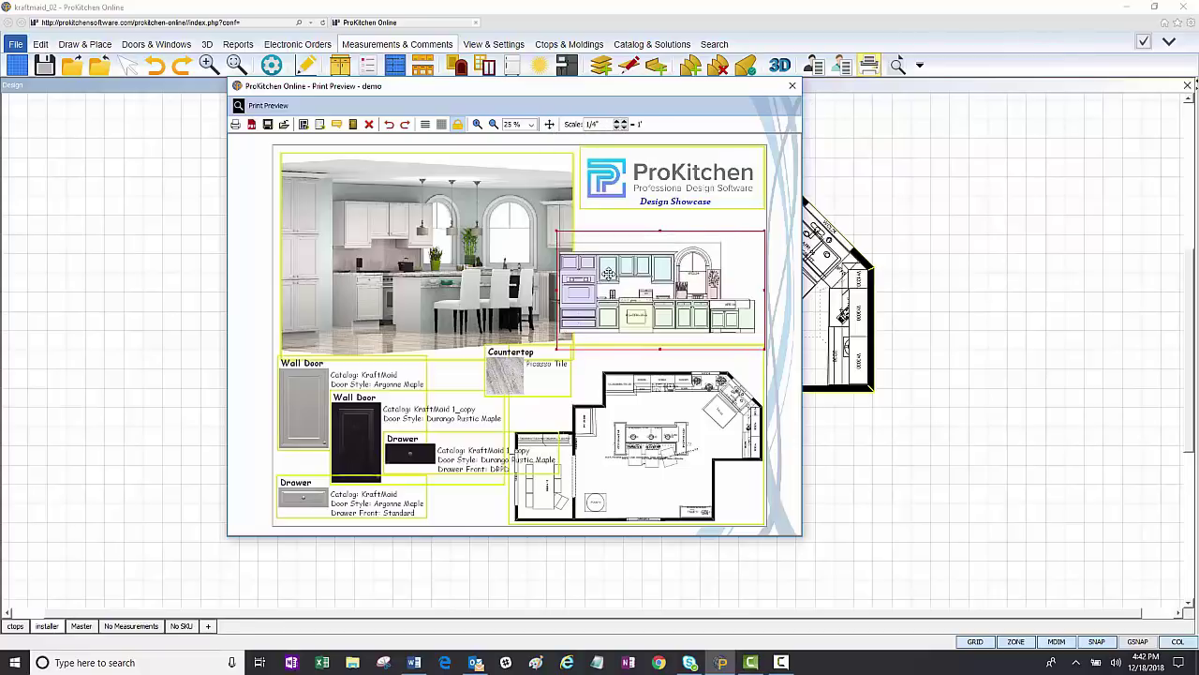
right_click(609, 221)
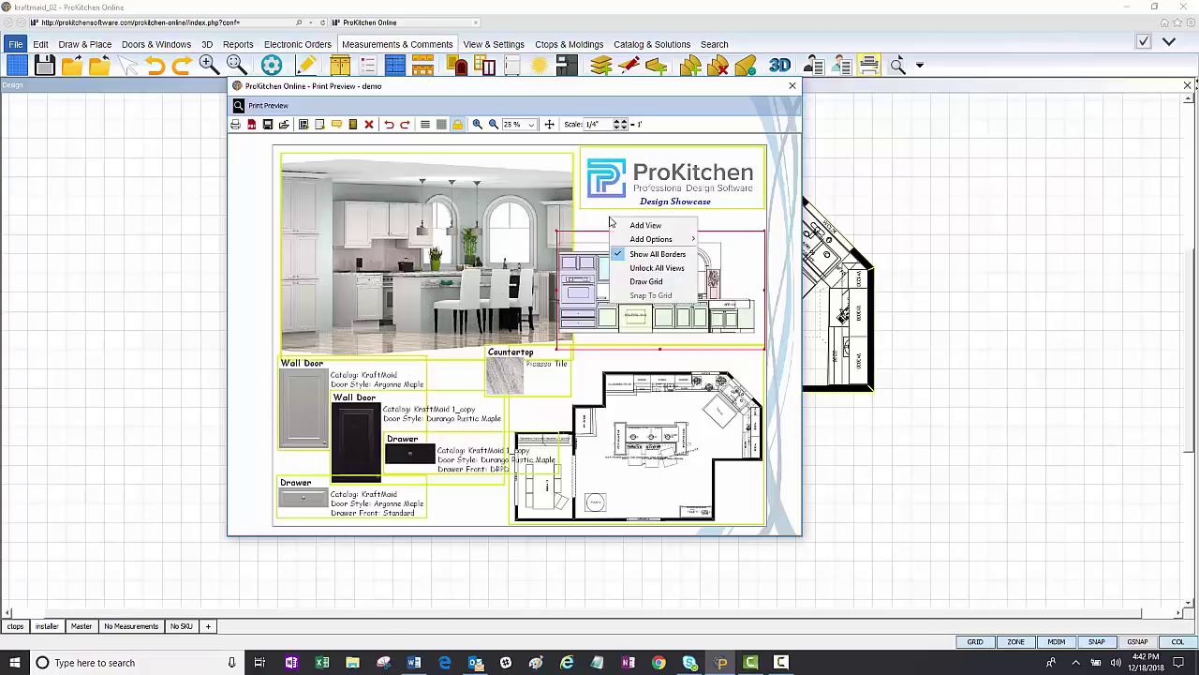
click(630, 253)
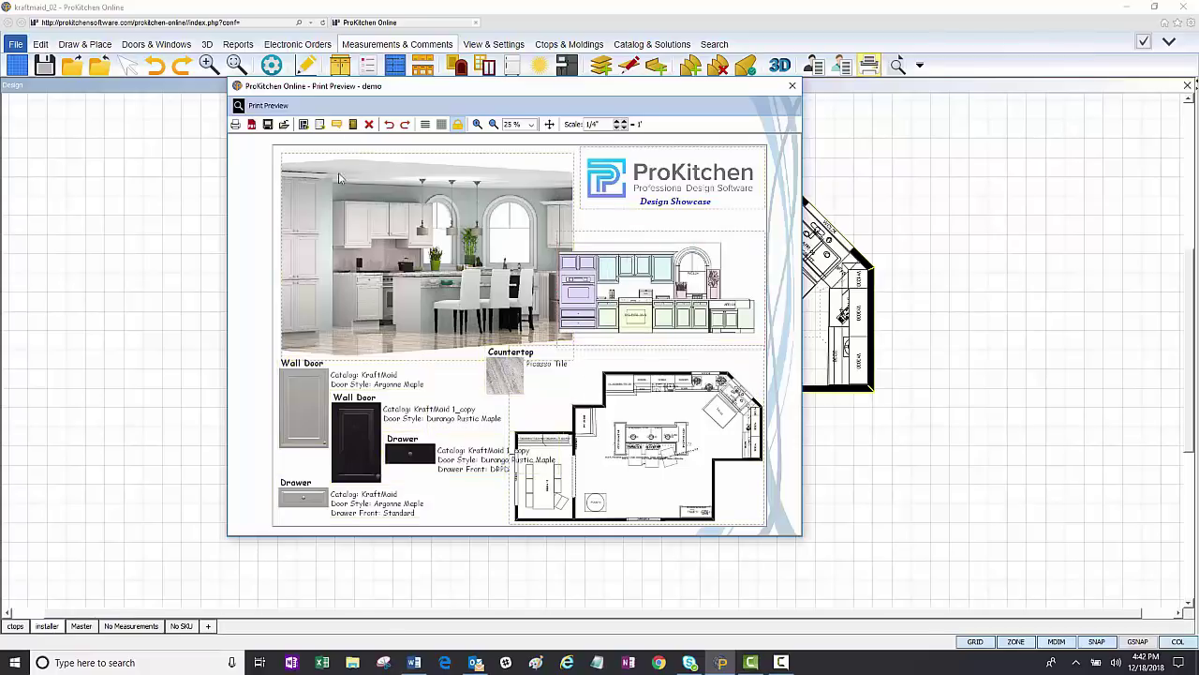
Save the template page as demo.pdf and close the print preview and template windows
click(251, 125)
click(653, 411)
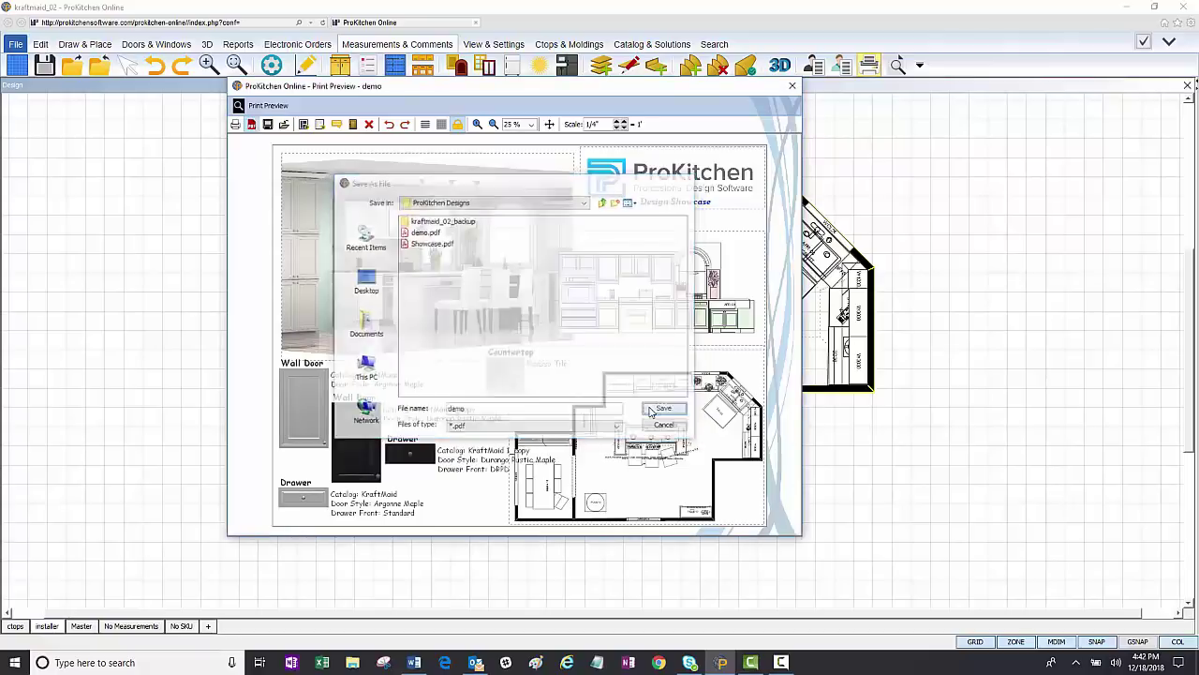
click(791, 88)
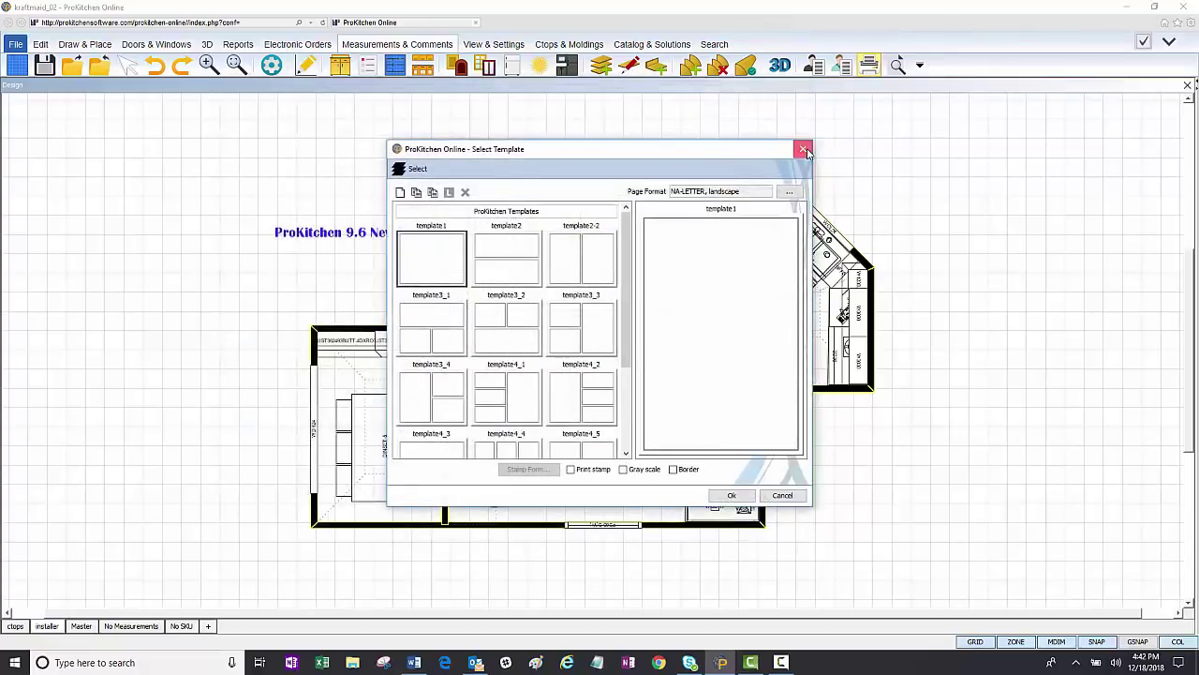
click(804, 150)
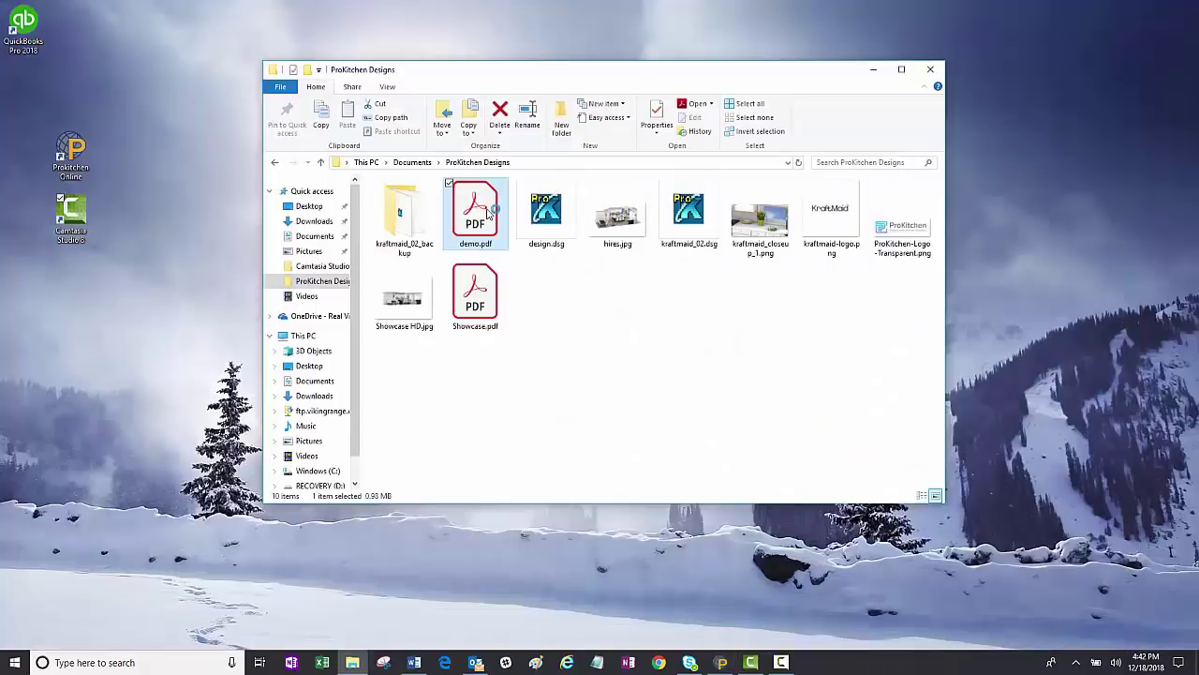
Open demo.pdf from the ProKitchen Designs folder in Acrobat Reader
double_click(487, 214)
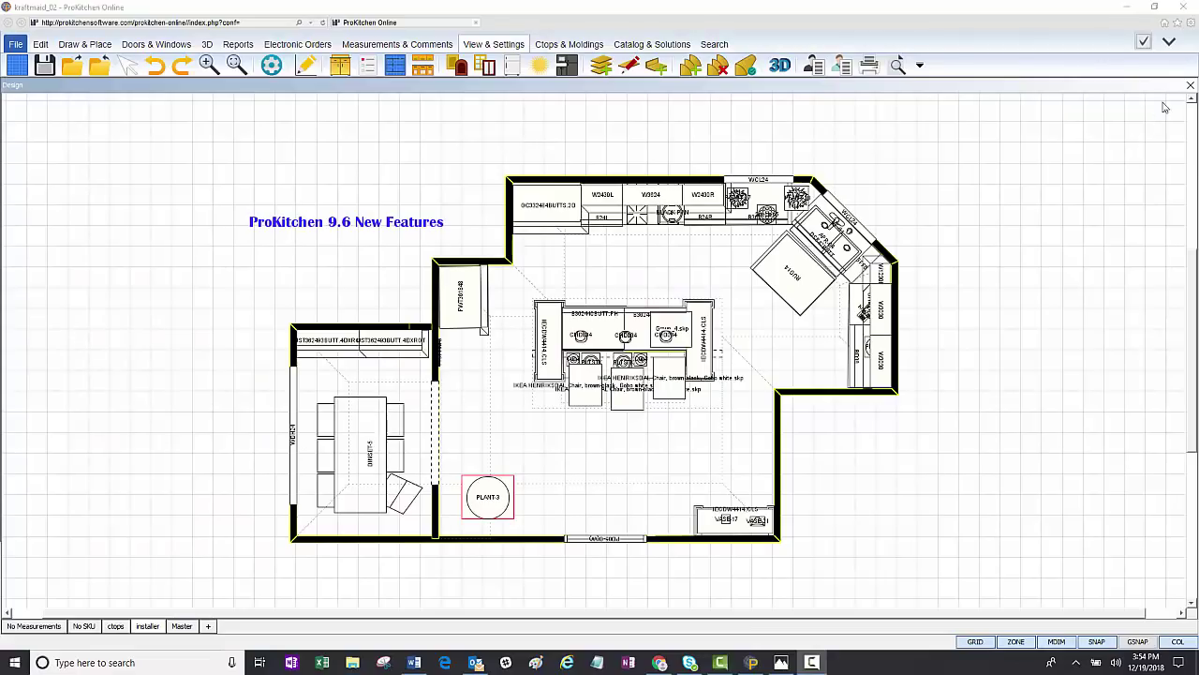
Turn on the Info and Catalogs panels from View & Settings
click(1169, 41)
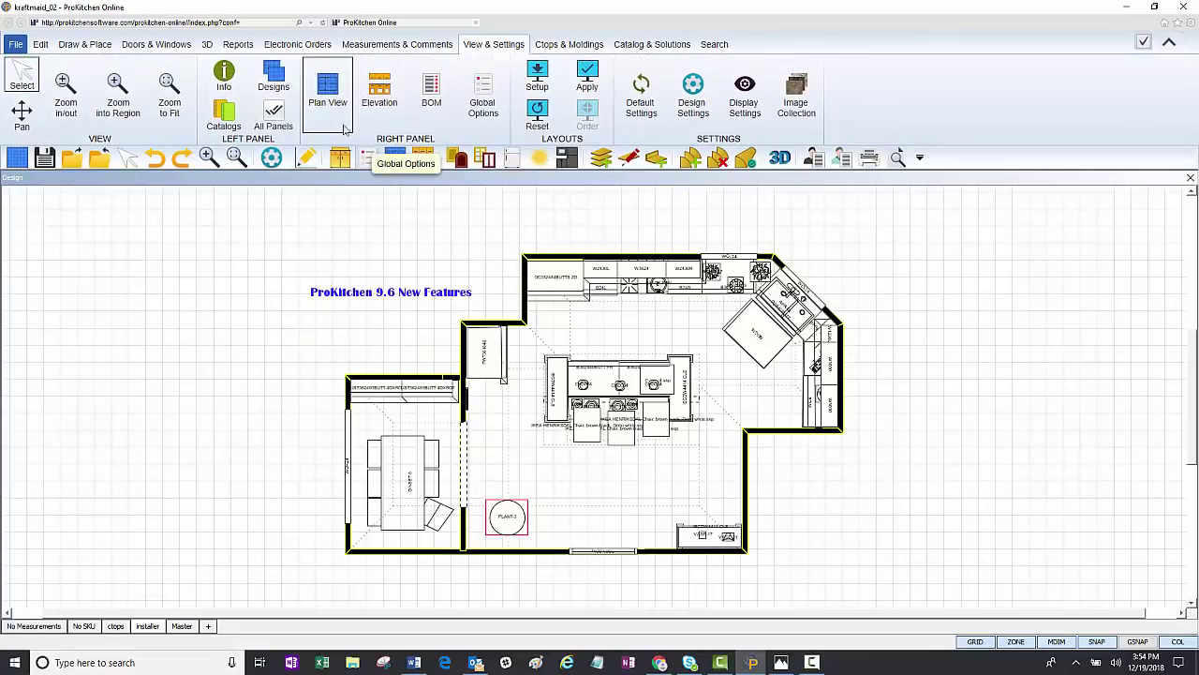
click(224, 79)
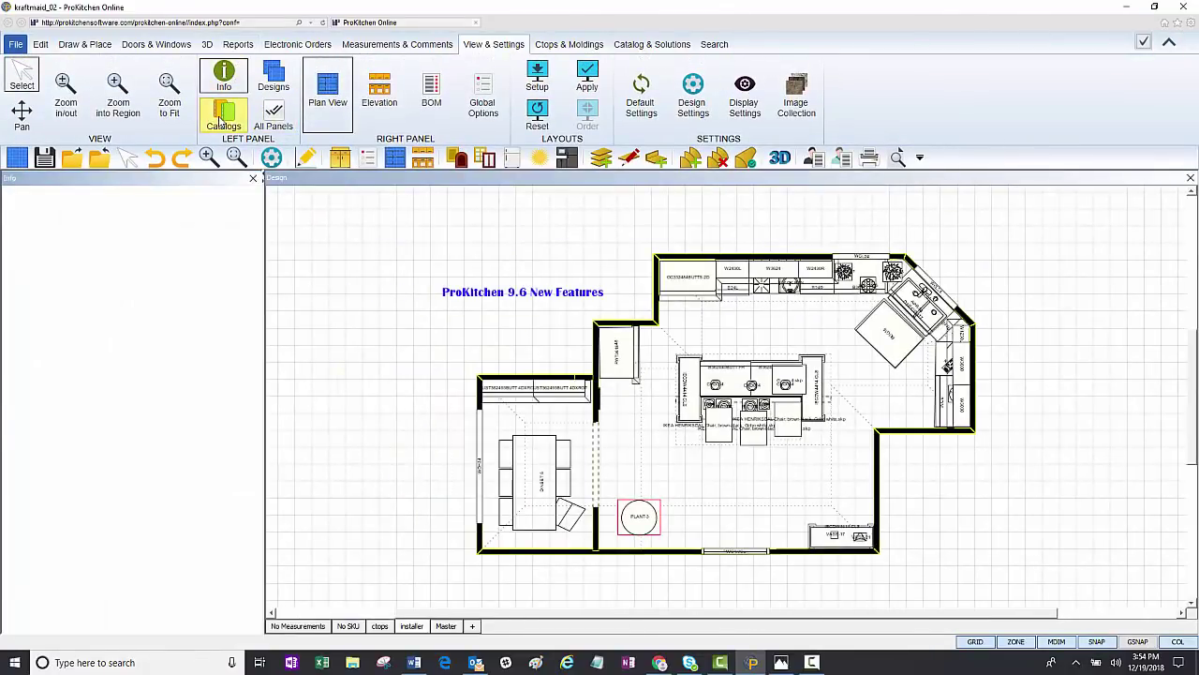
click(222, 120)
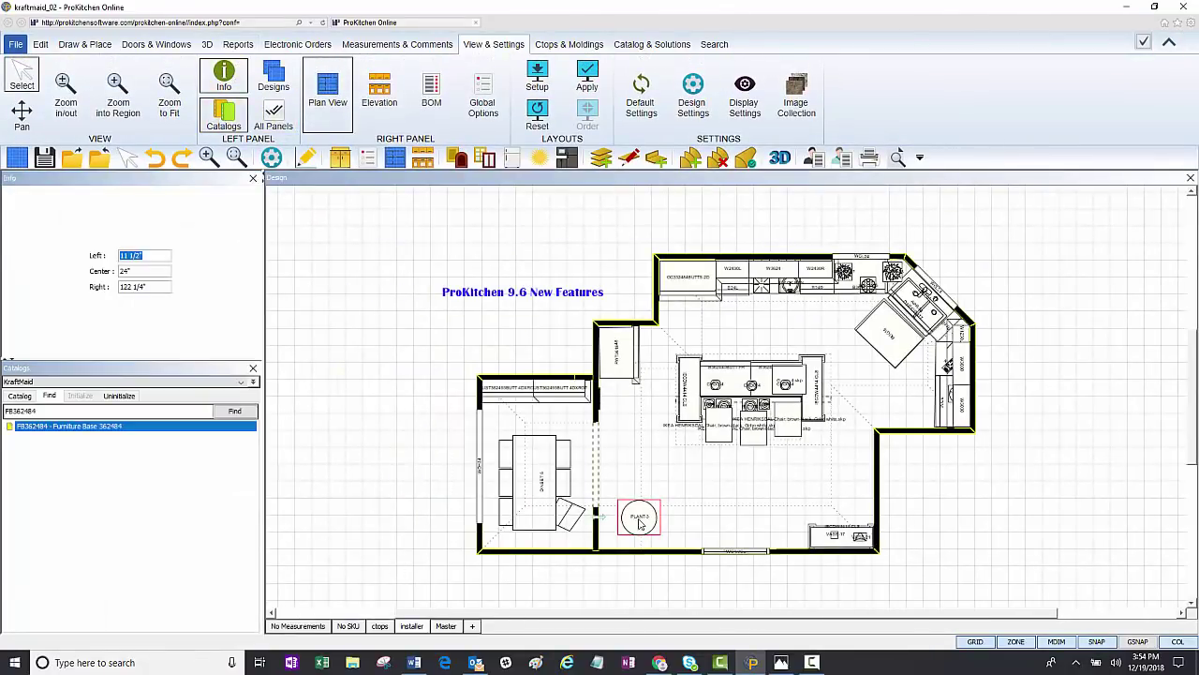
Replace table PLANT-3 with Furniture Base FB362484 at the bottom wall, shift a stool, open print templates
key(Delete)
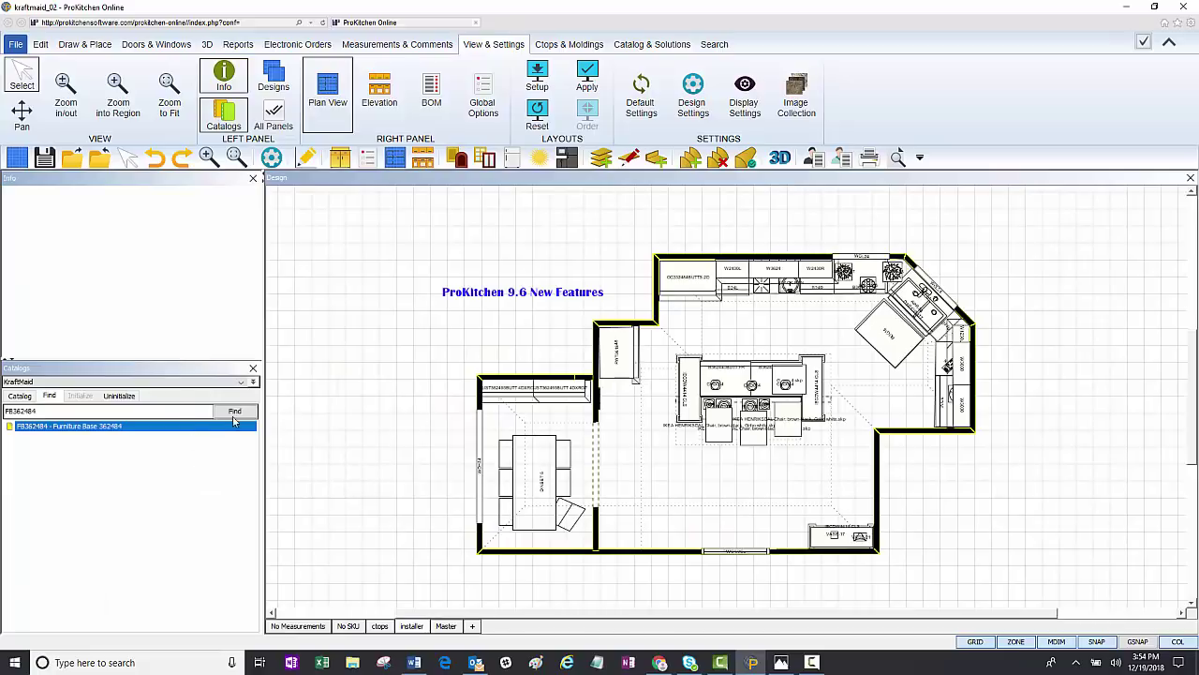
drag(136, 434, 681, 539)
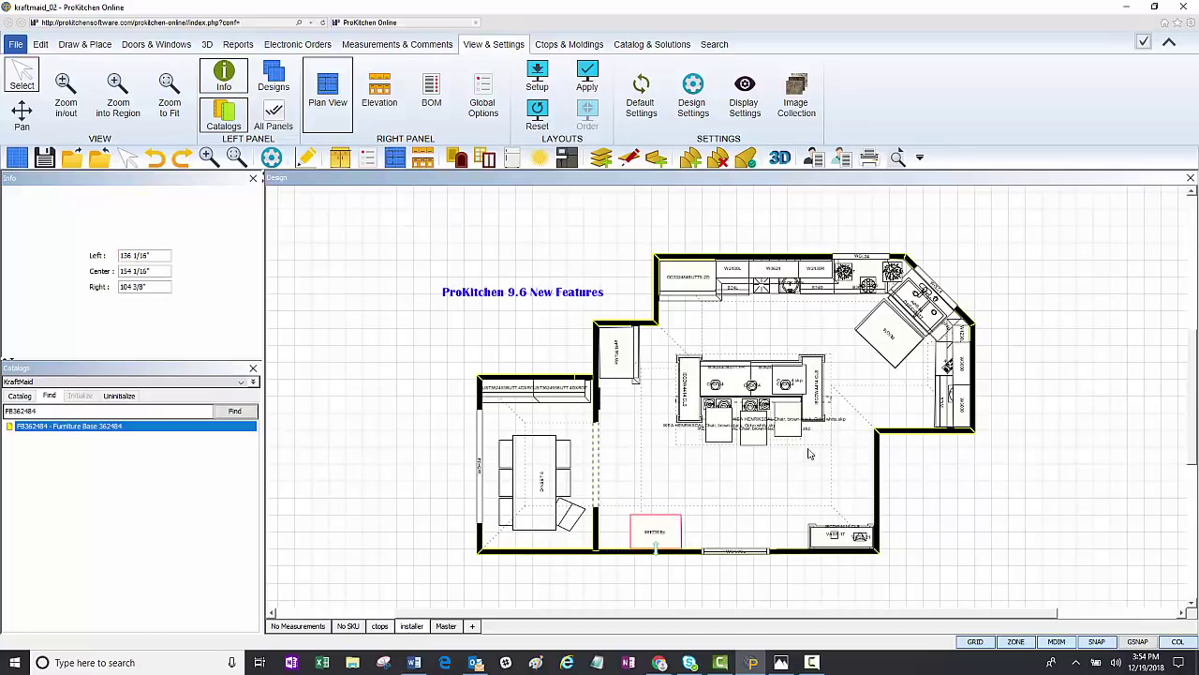
mouse_move(789, 430)
mouse_down()
mouse_move(806, 454)
mouse_move(794, 452)
mouse_up()
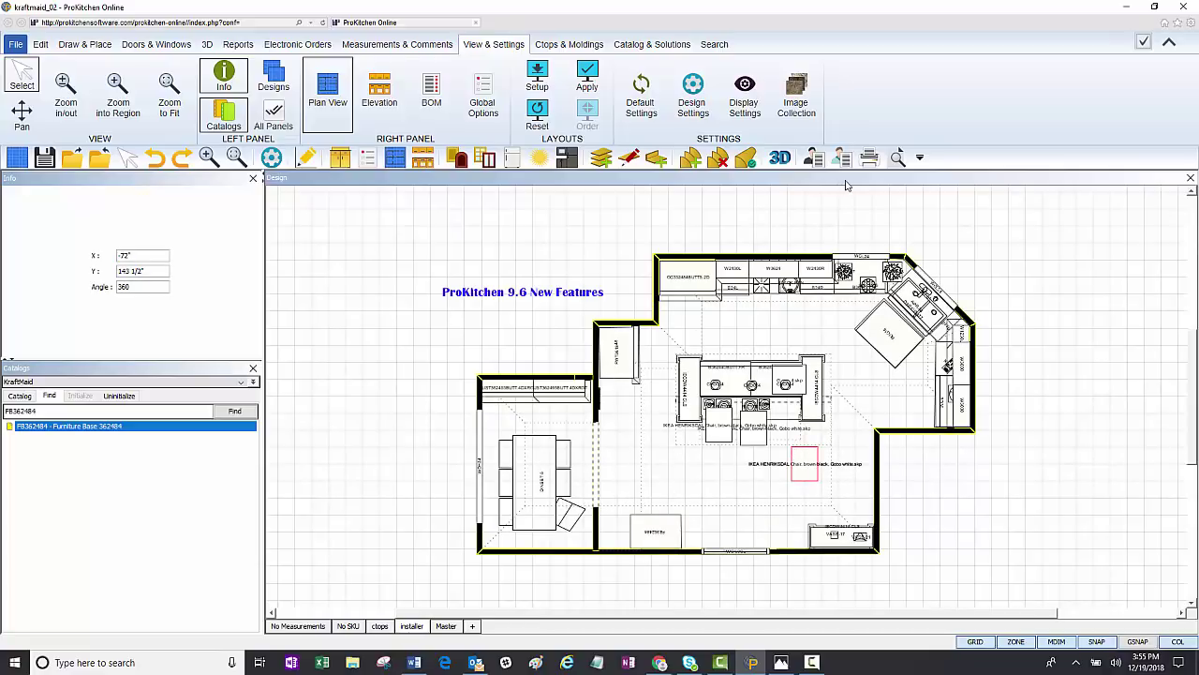
click(870, 157)
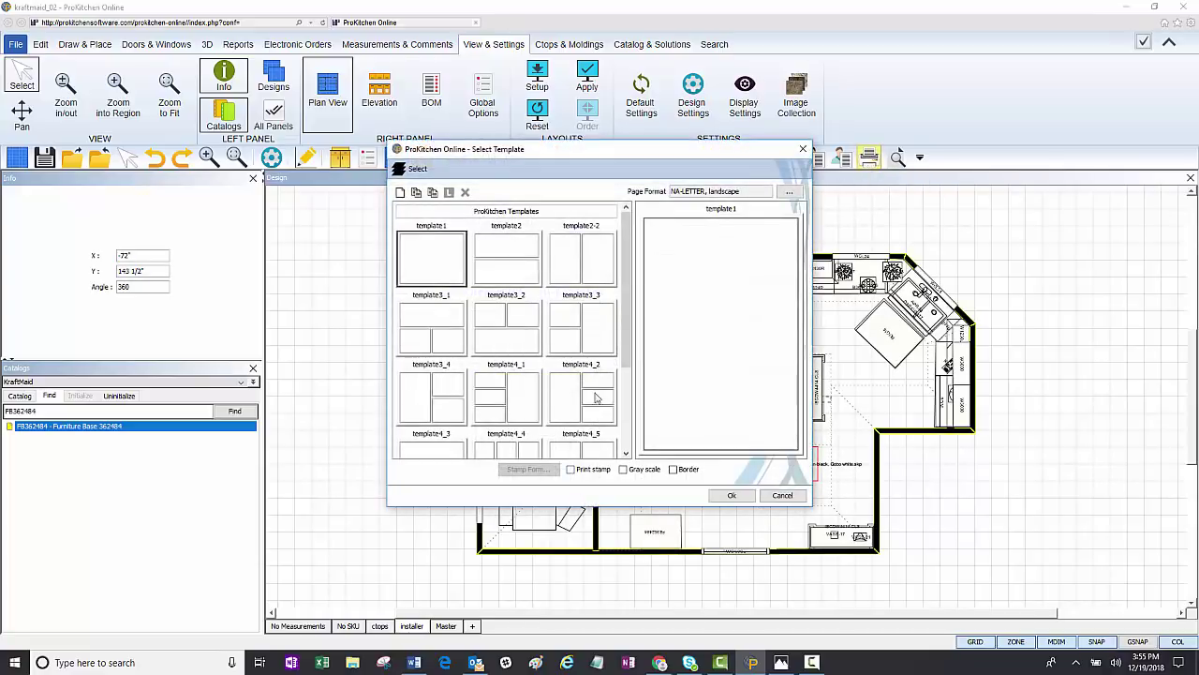
Apply the saved 'demo' user template to preview the updated kitchen's print page
drag(623, 362, 622, 472)
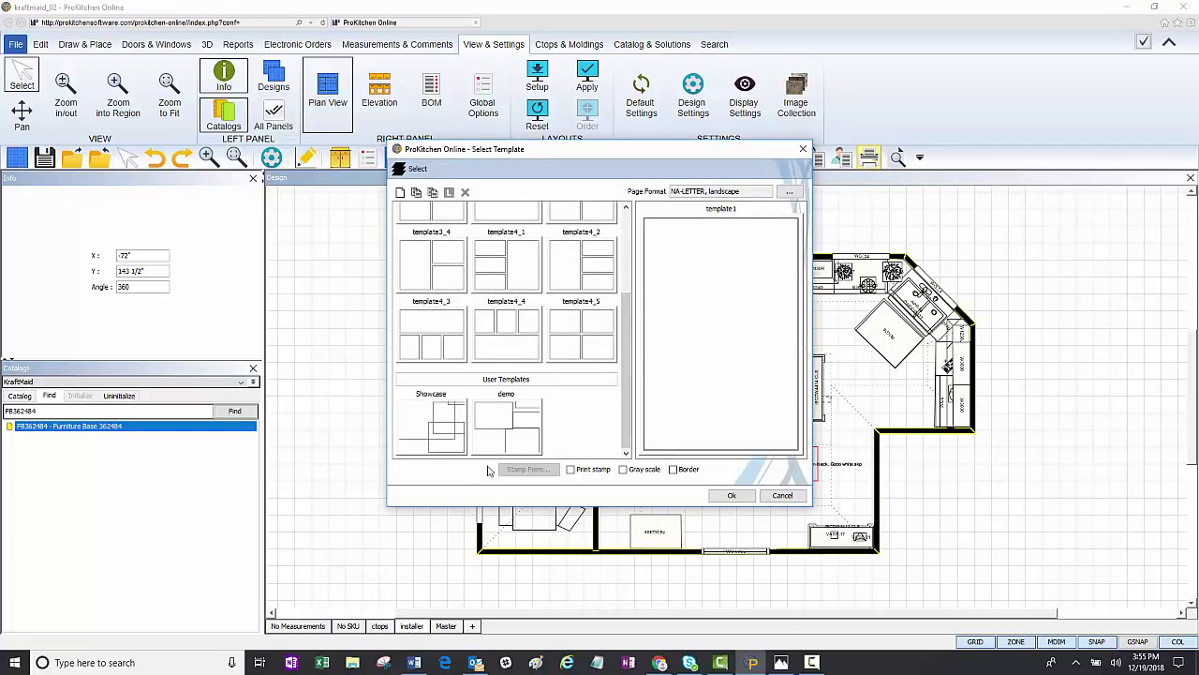
click(502, 427)
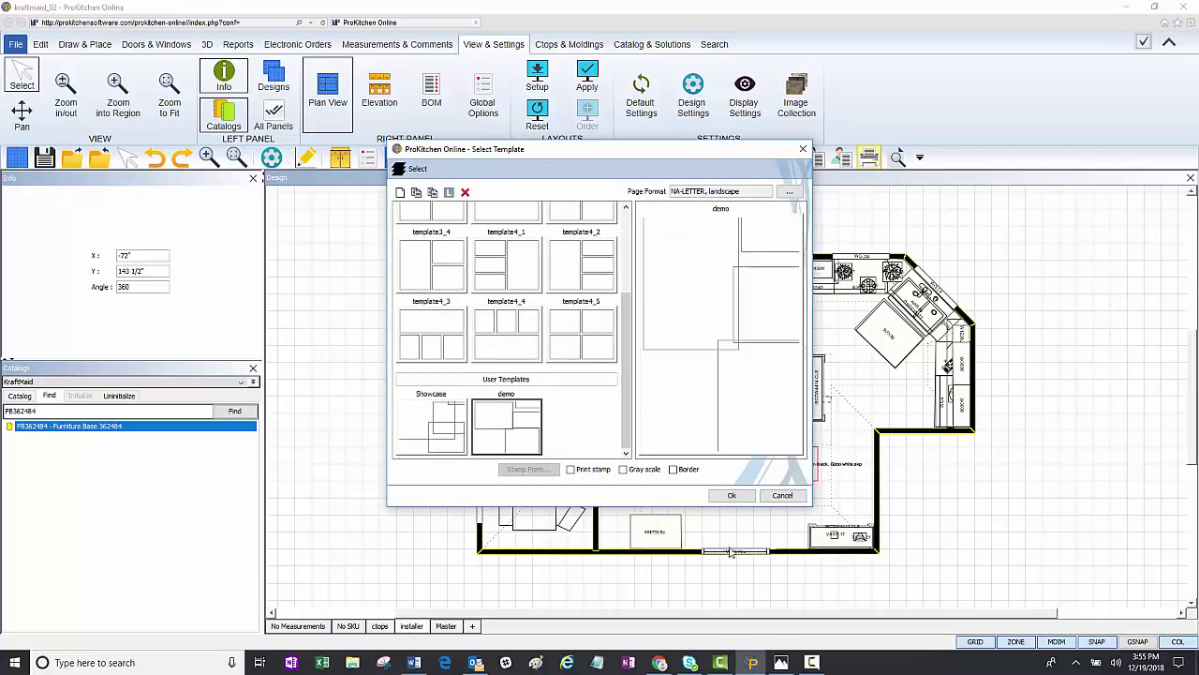
click(727, 496)
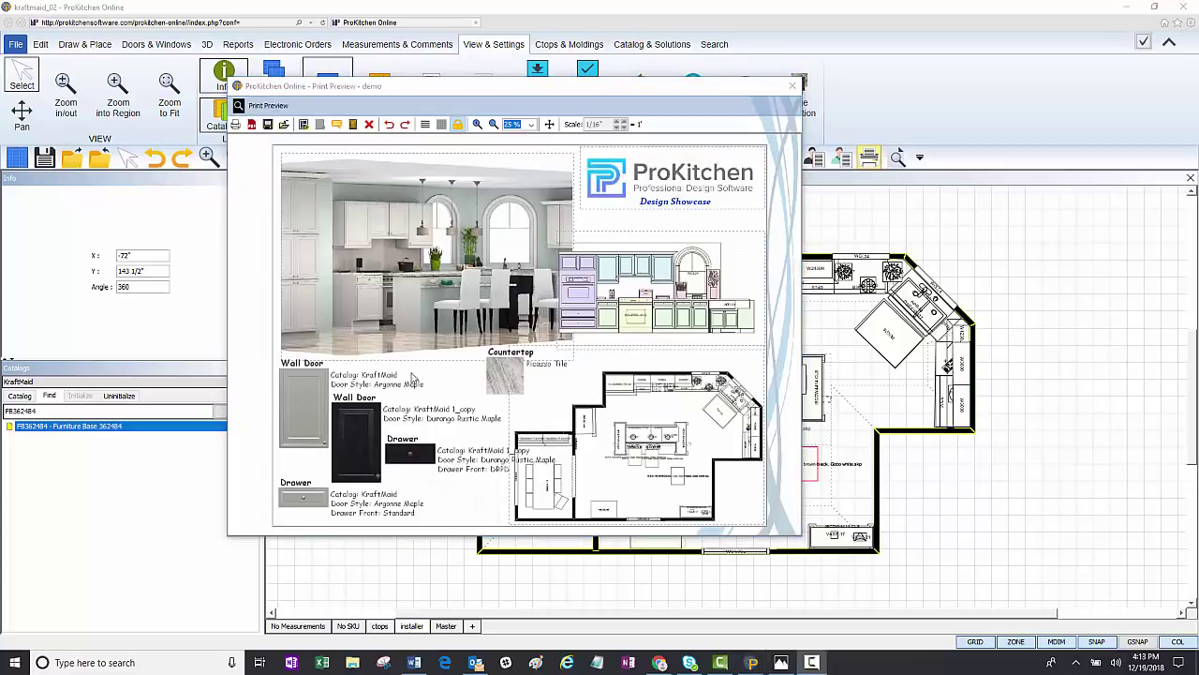